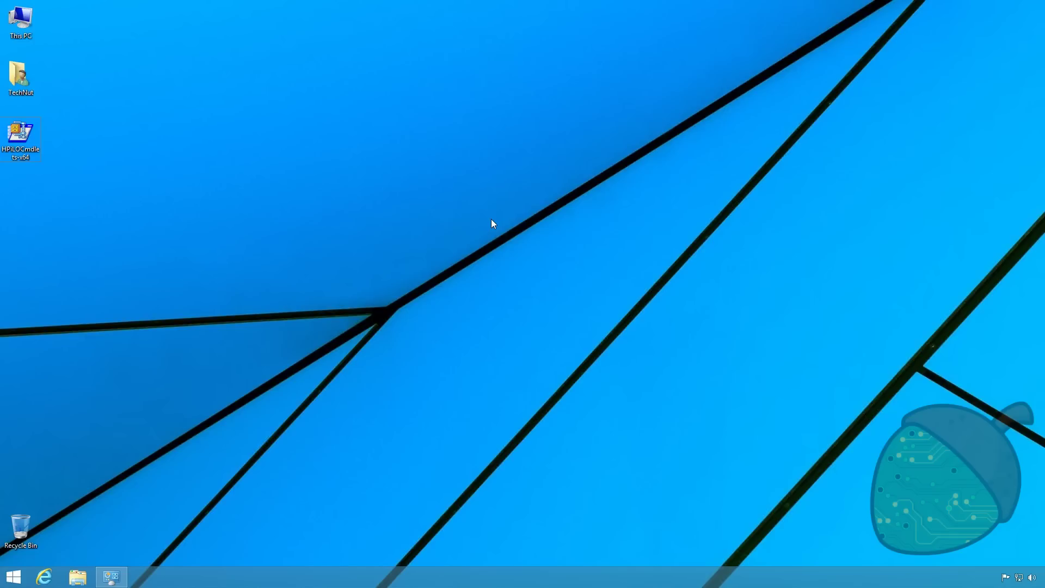
Run the HPiLOCmdlets-x64 self-extractor, copy its c:\HPiLOCmdlets path, unzip there and close it
double_click(26, 152)
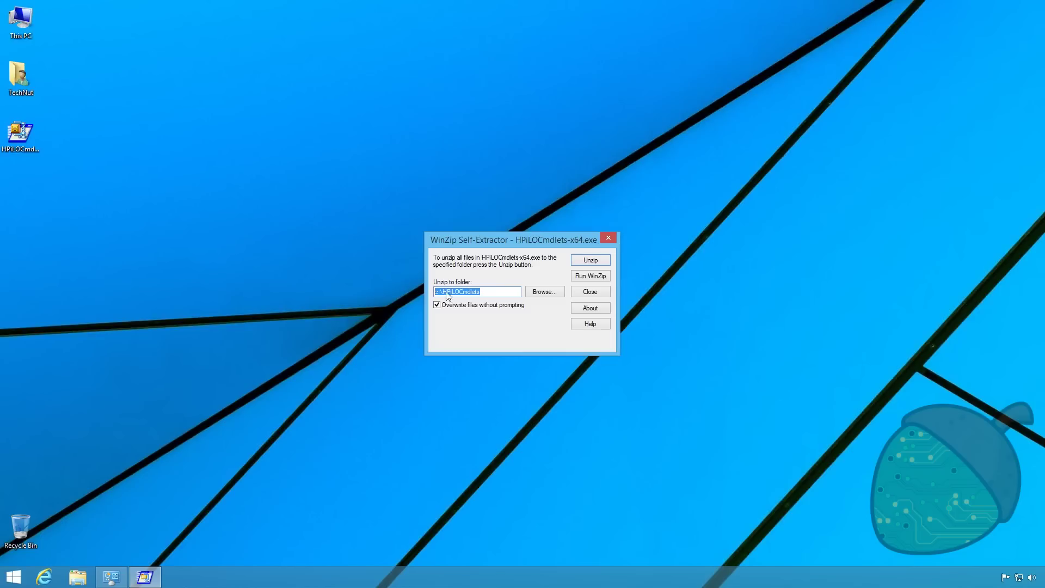
right_click(449, 291)
click(477, 326)
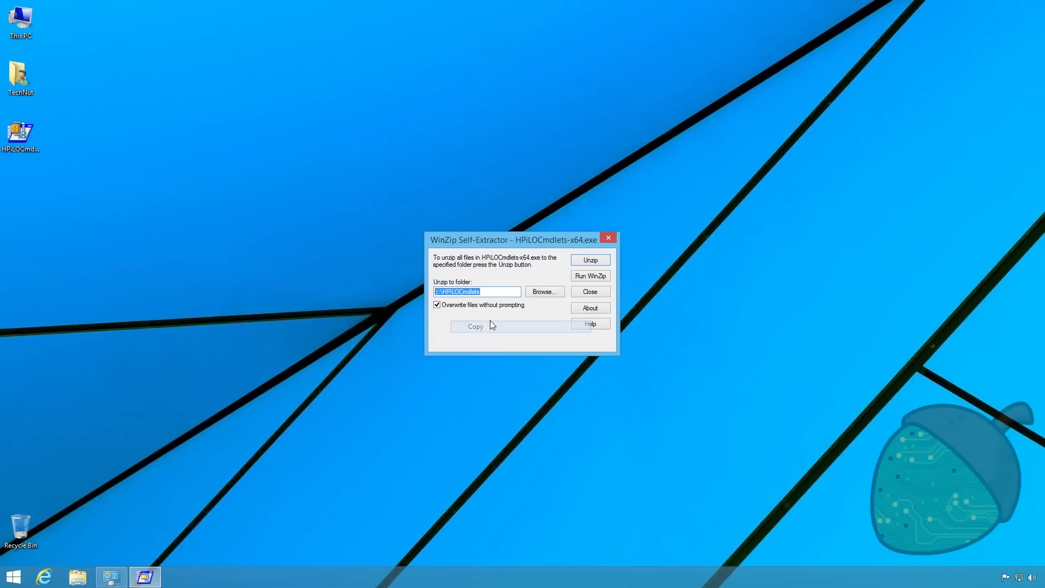
click(590, 260)
click(552, 322)
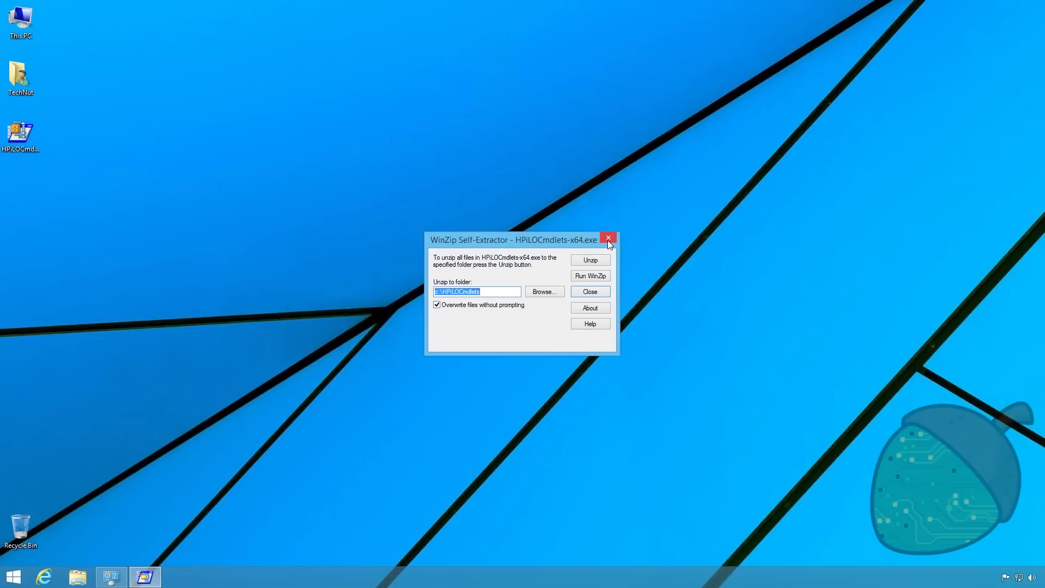
click(608, 240)
Search 'power' and run Windows PowerShell as administrator, approving the UAC prompt
click(7, 579)
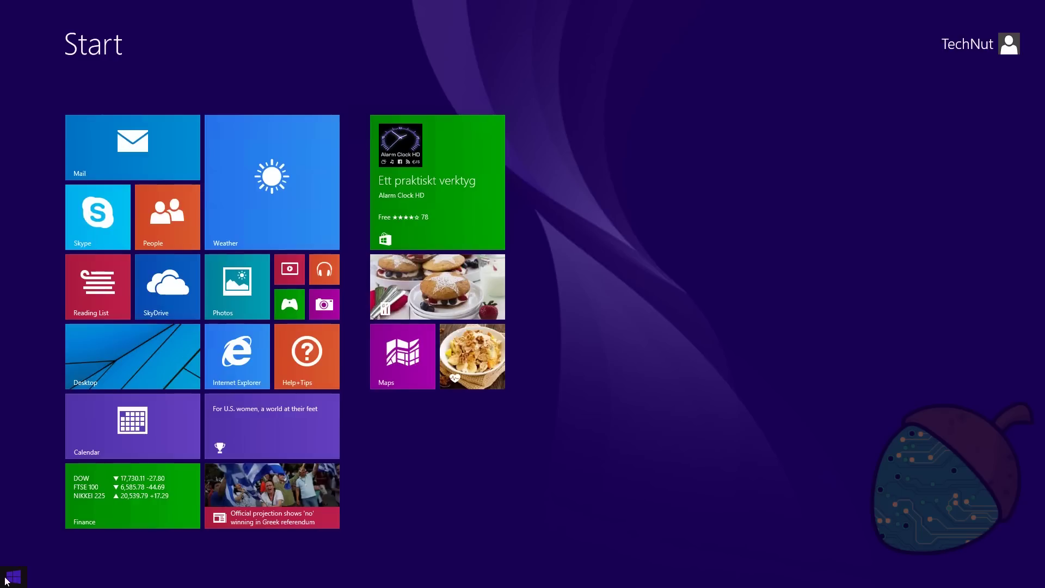
text(powerShell)
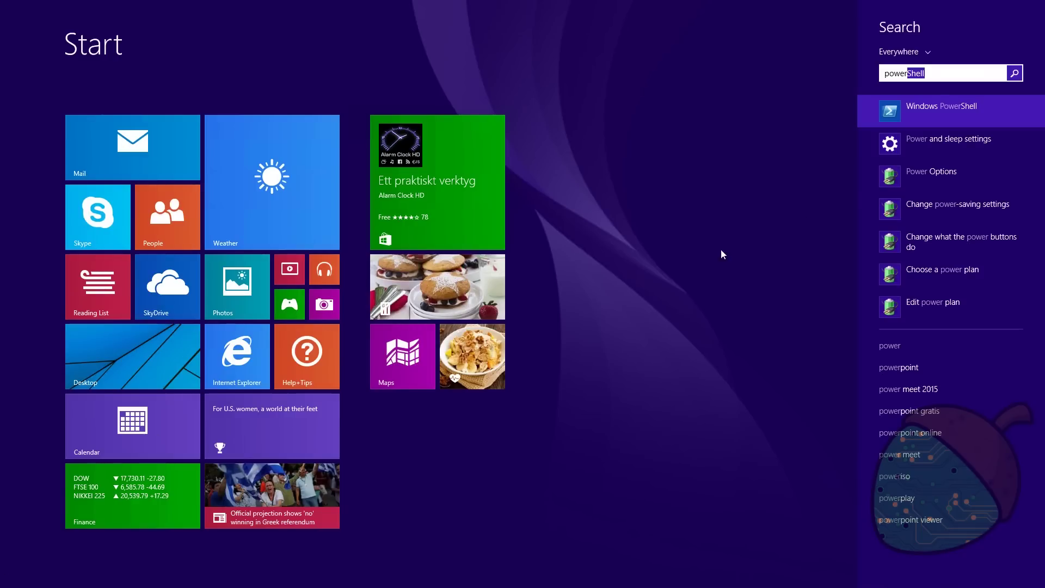
right_click(941, 109)
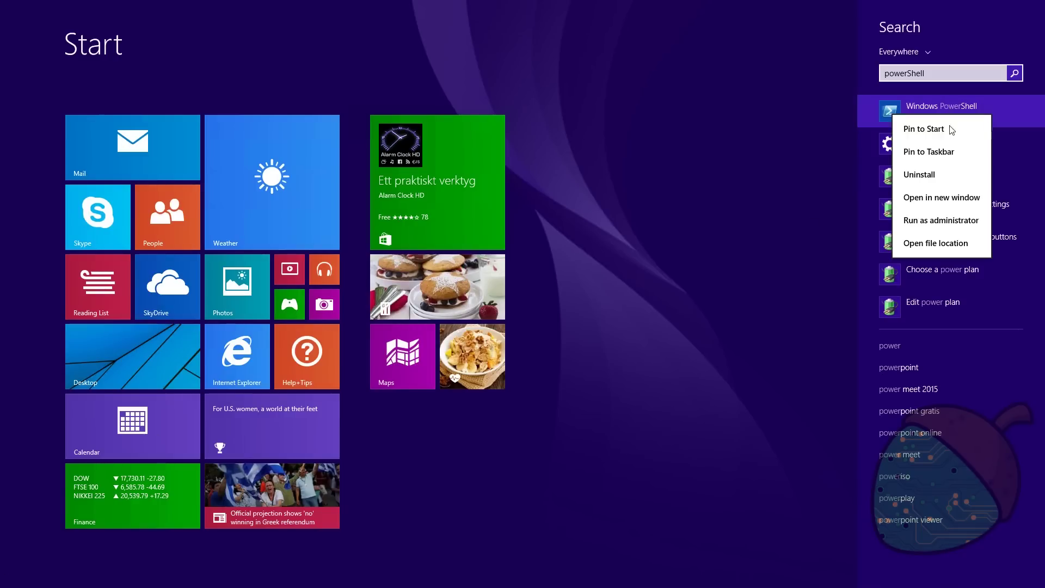
click(962, 224)
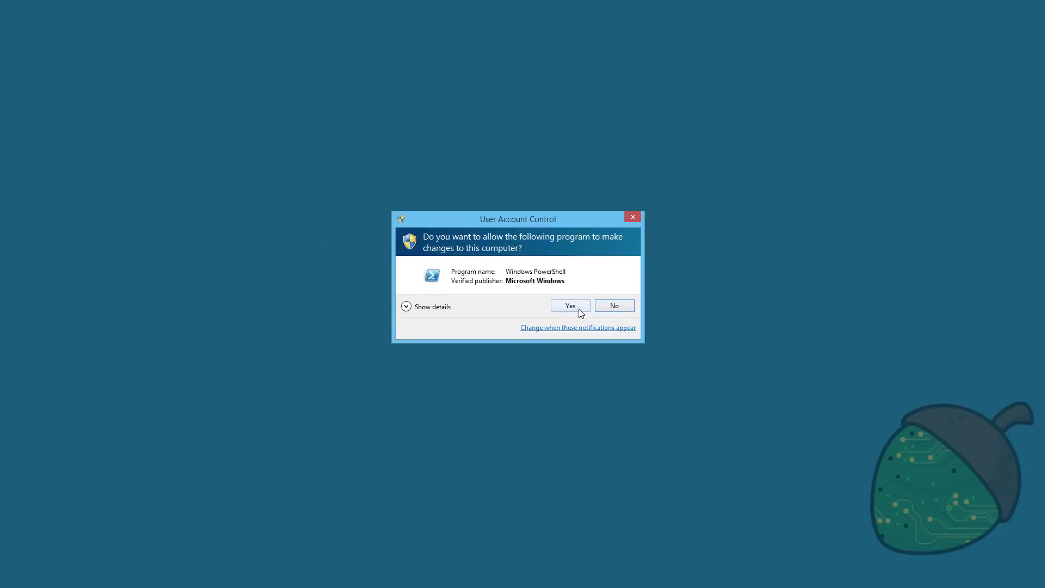
click(576, 307)
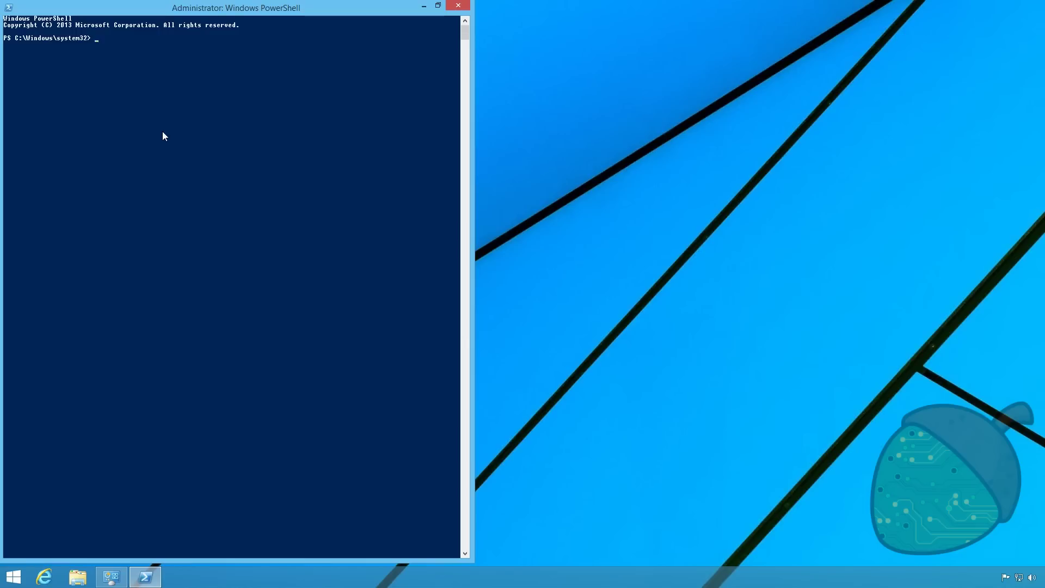
Change to c:\HPiLOCmdlets and run .\HPiLOCmdlets-x64.msi
text(cd c:\HPiLOCmdlets)
text(h)
key(Tab)
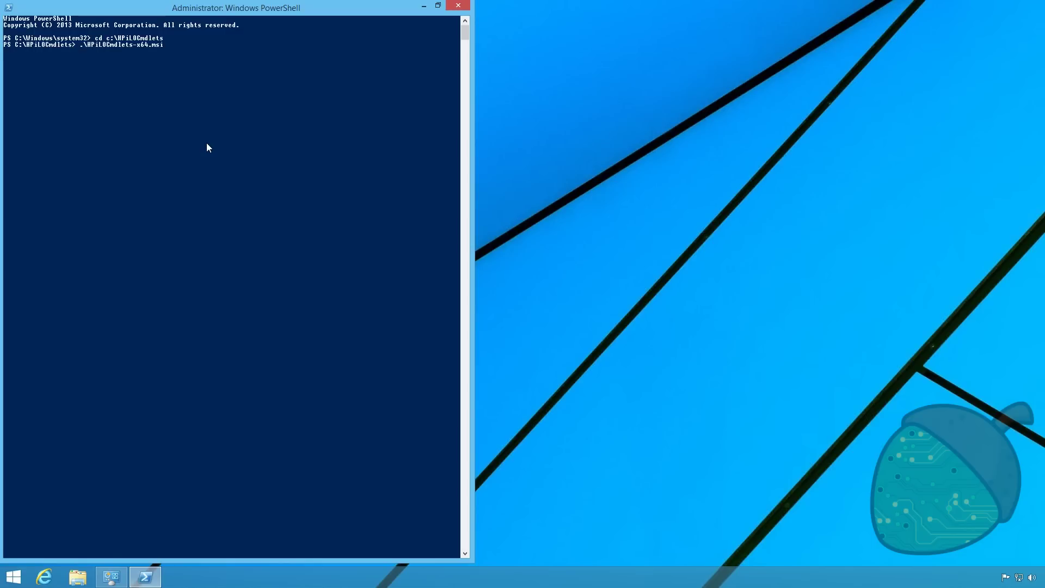
key(Return)
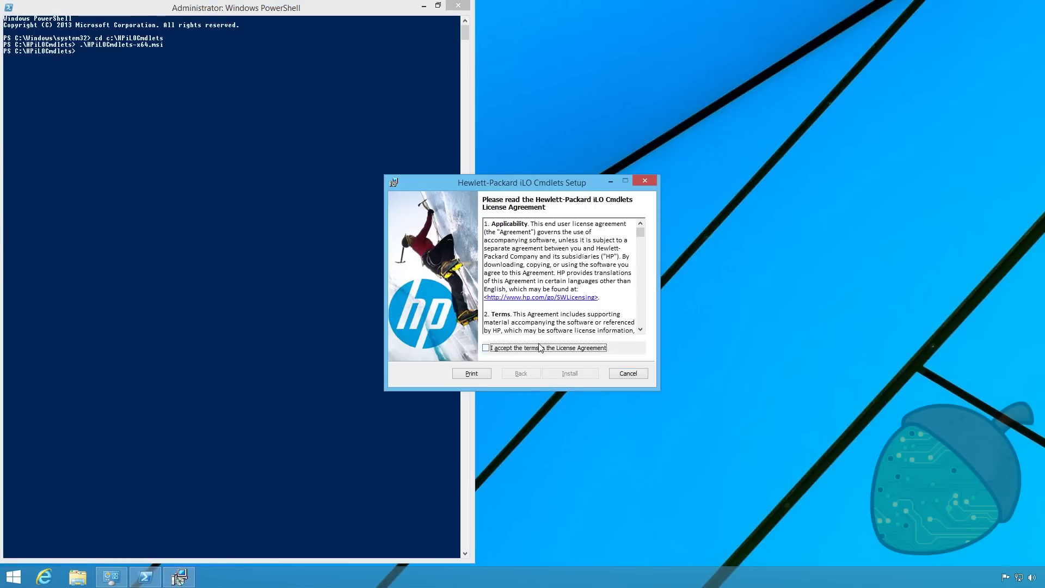
Accept the license terms and start the HP iLO Cmdlets installation
click(541, 347)
click(580, 376)
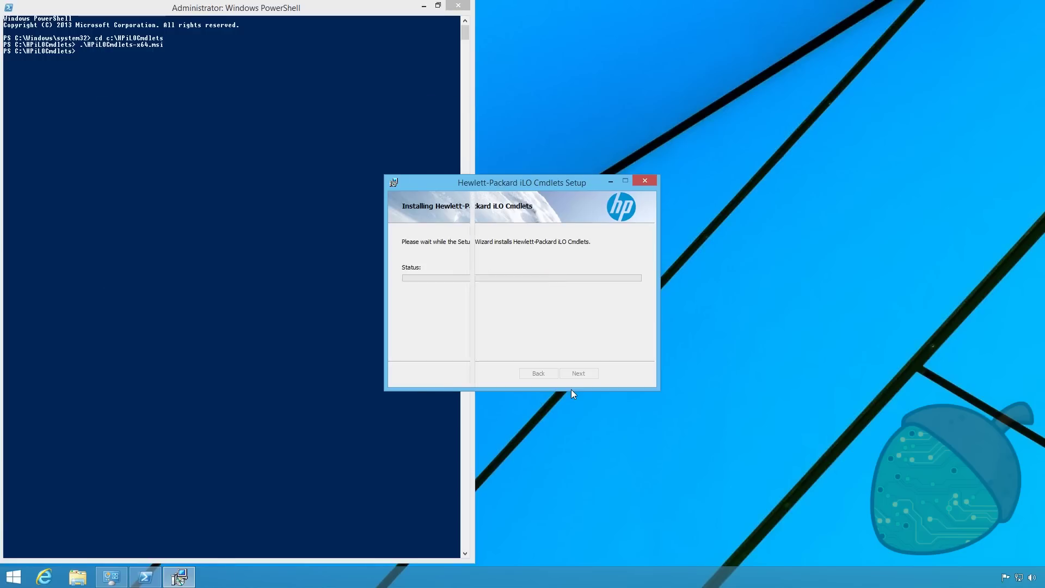
Finish setup, run Set-ExecutionPolicy remotesigned with confirmation, then close PowerShell
click(578, 374)
click(194, 158)
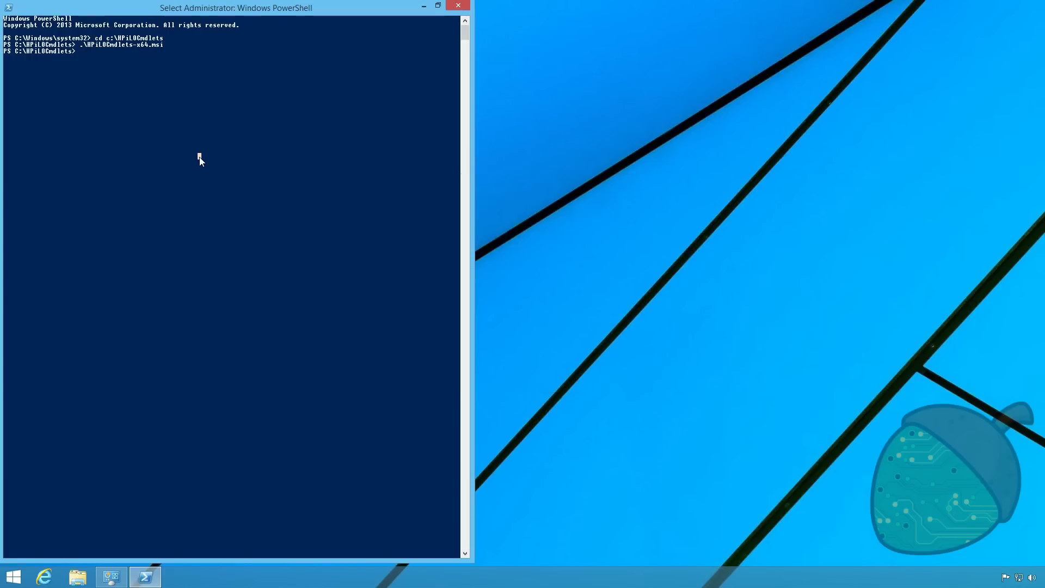
text(set)
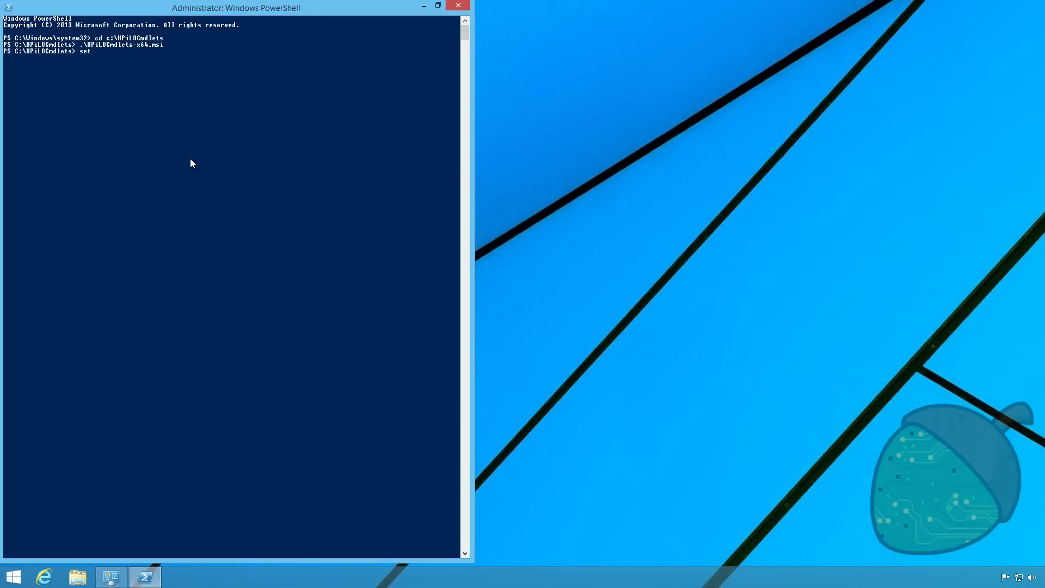
text(-execution)
key(Tab)
text(remotesignee)
key(BackSpace)
text(d)
key(Return)
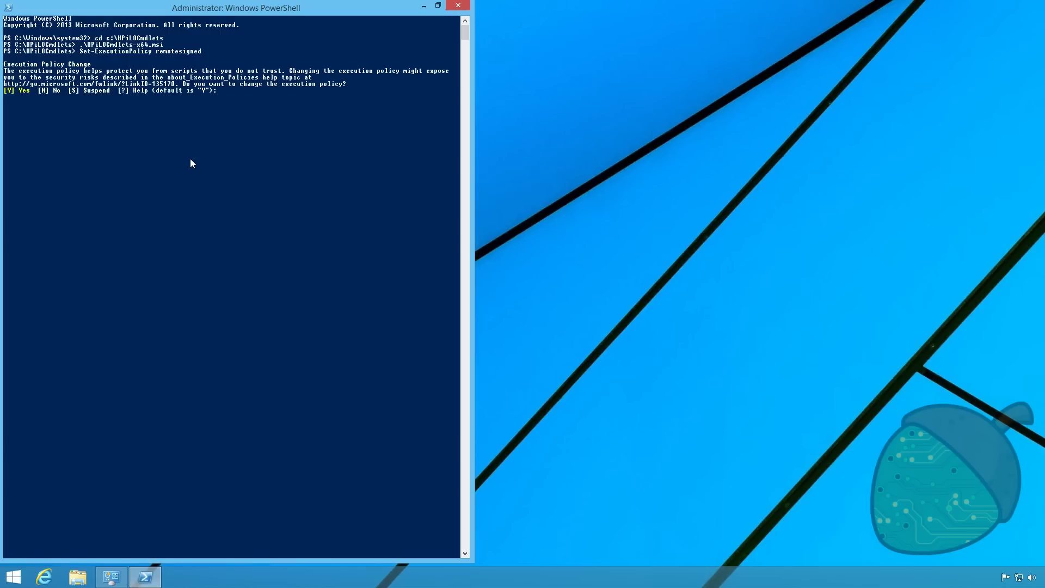
key(Return)
text(find-hpi)
click(458, 5)
Reopen Windows PowerShell as administrator from a 'power' search
click(14, 577)
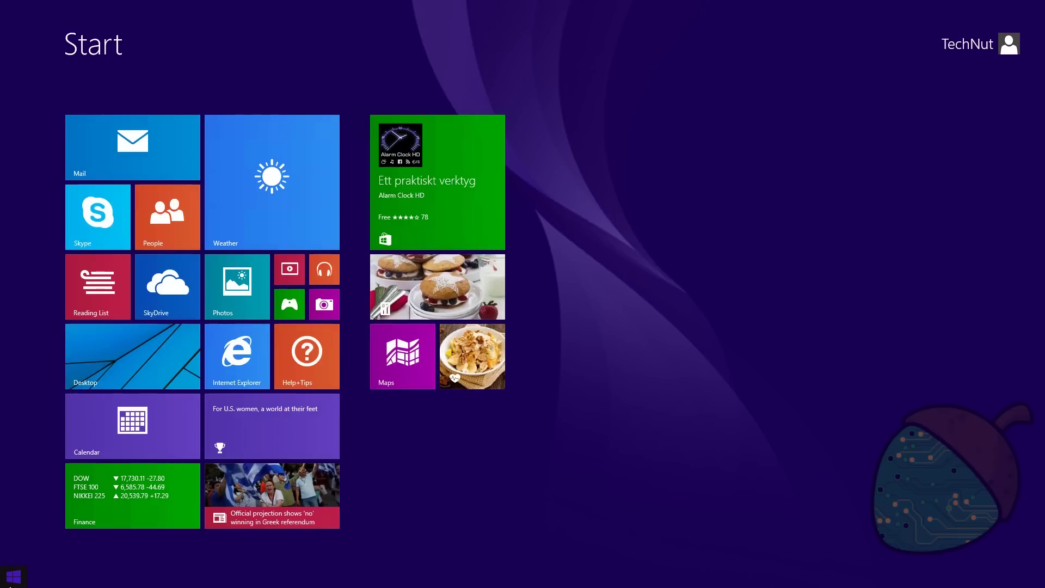
text(powerShell)
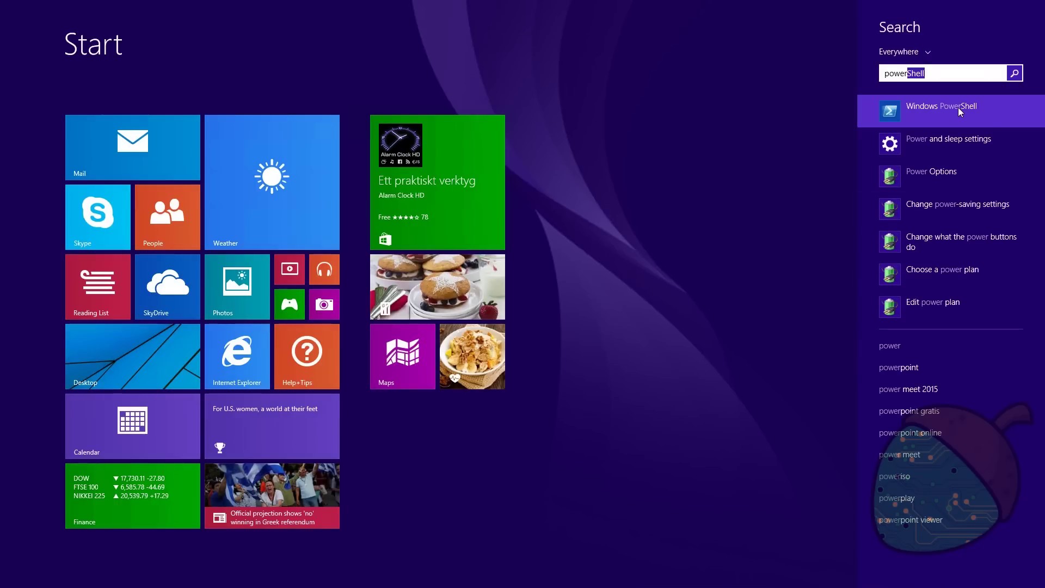
right_click(919, 107)
click(966, 231)
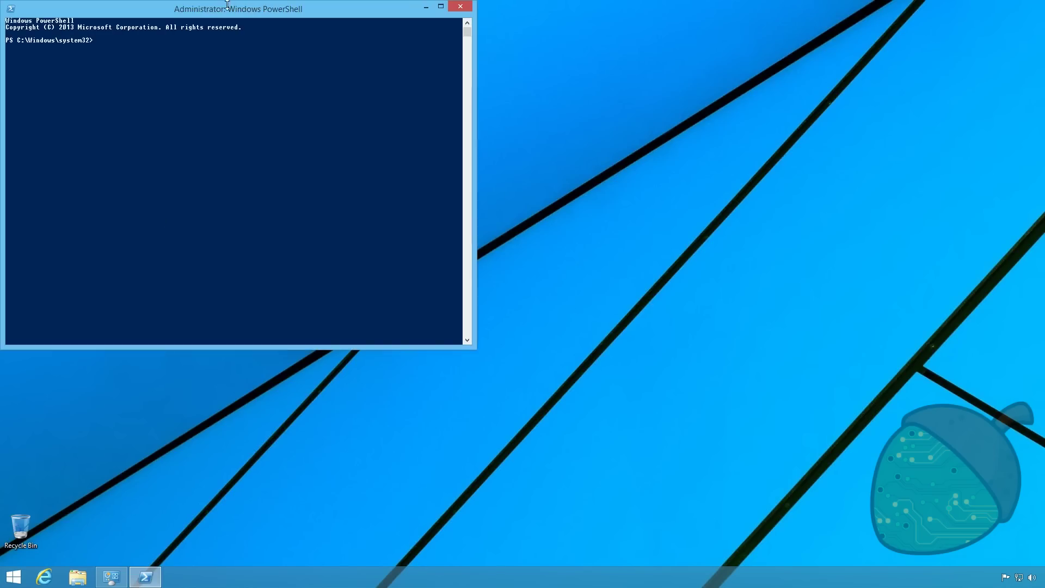
Stretch PowerShell to full screen height and enter Find-HPiLO at the prompt
double_click(225, 1)
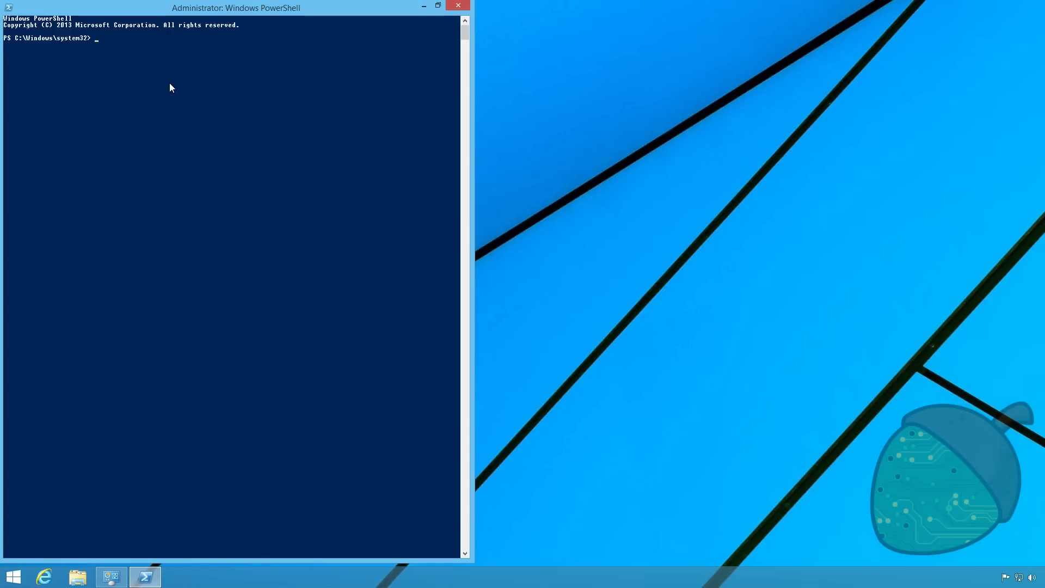
text(find-hpi)
key(Tab)
click(17, 577)
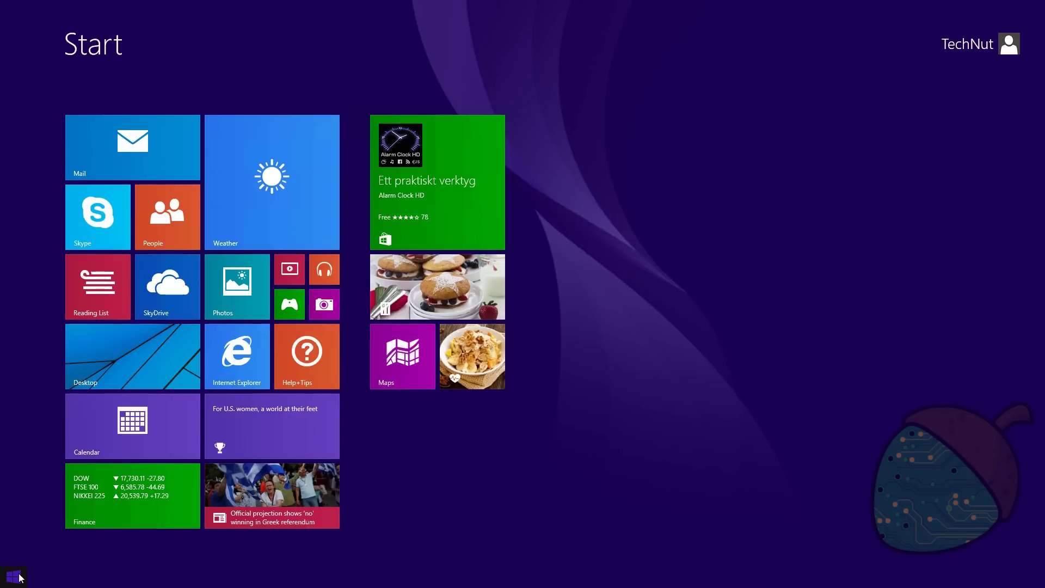
Open Command Prompt and run ipconfig, showing IPv4 192.168.1.254 and gateway 192.168.1.1
text(cmd)
key(Return)
text(ip)
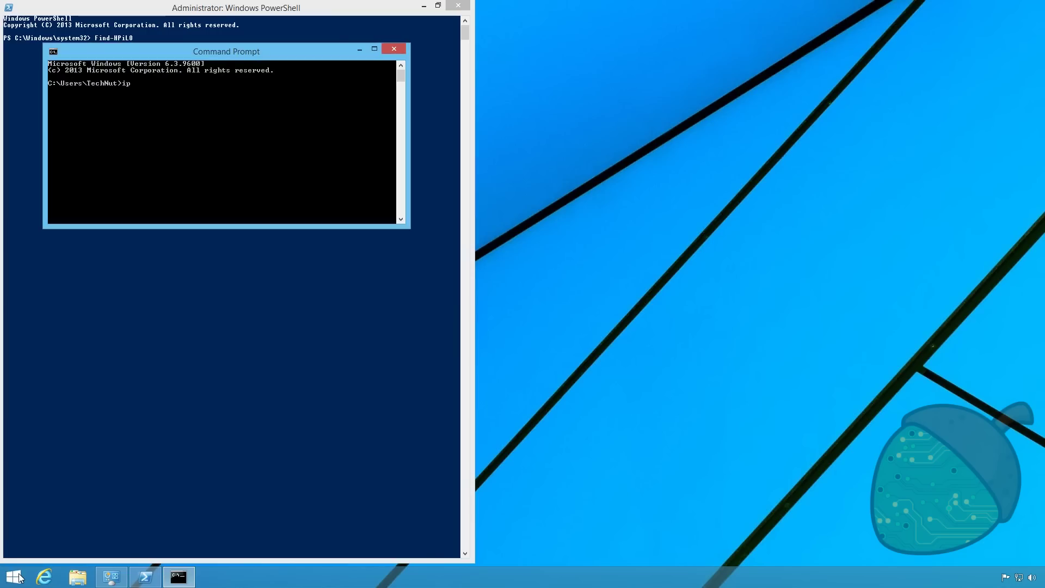
text(config)
key(Return)
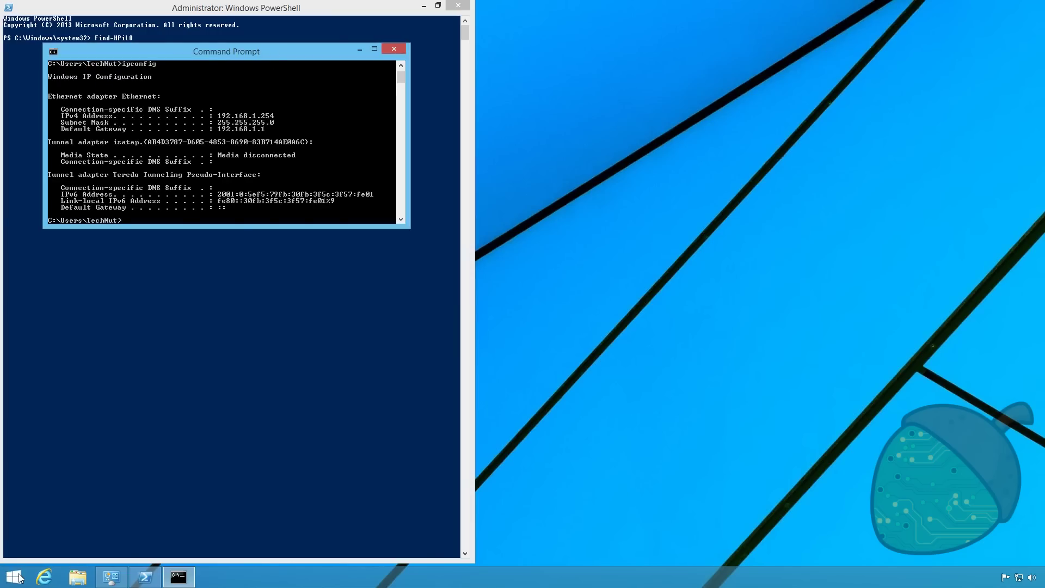
drag(276, 50, 769, 12)
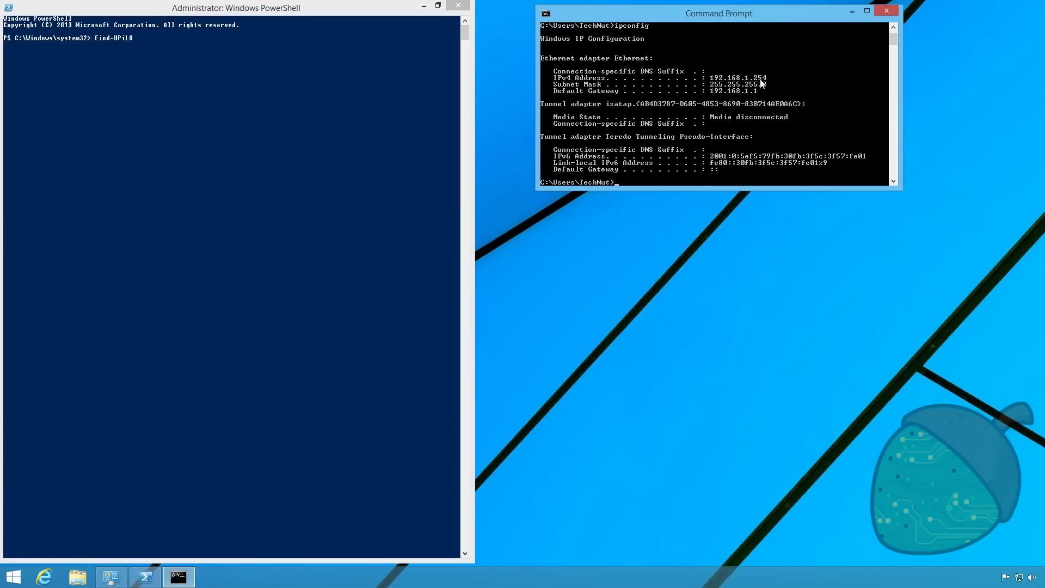
click(239, 85)
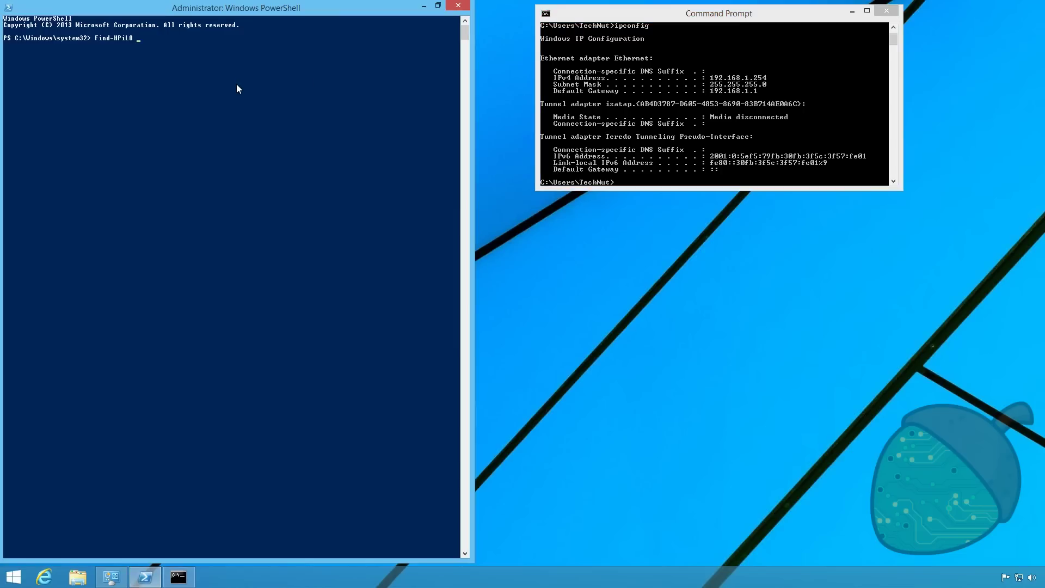
Complete Find-HPiLO with a 192.168.1.1-2 range, finding an iLO 4 at 192.168.1.78
text(92.168.1.1-2)
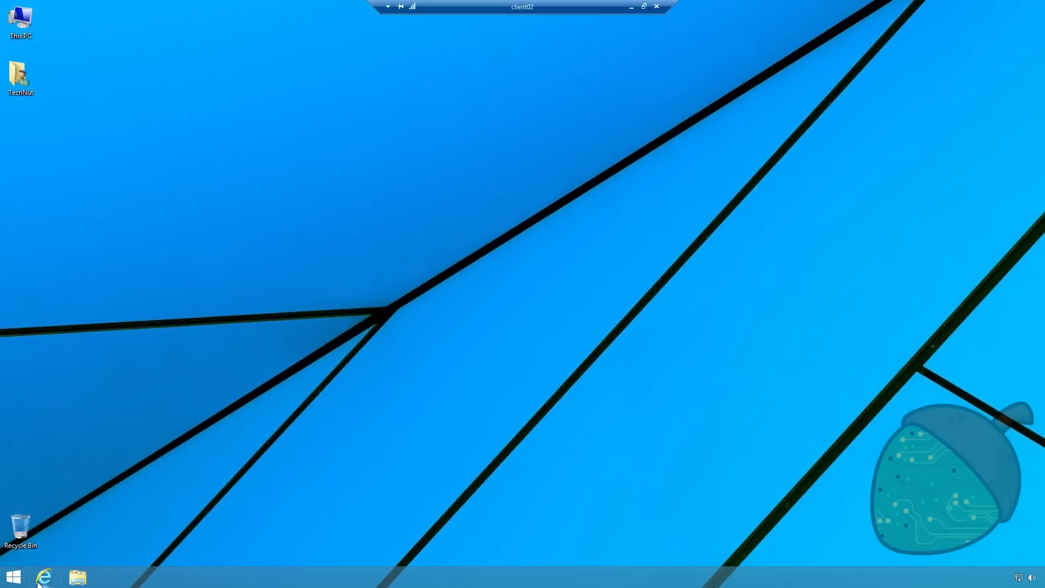
click(44, 577)
text(http://)
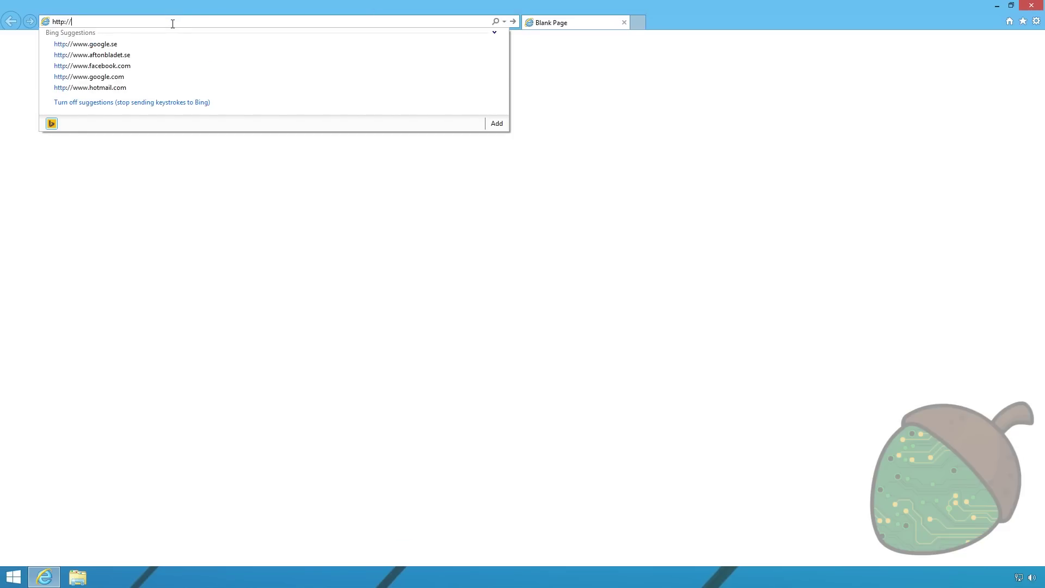
text(192.168)
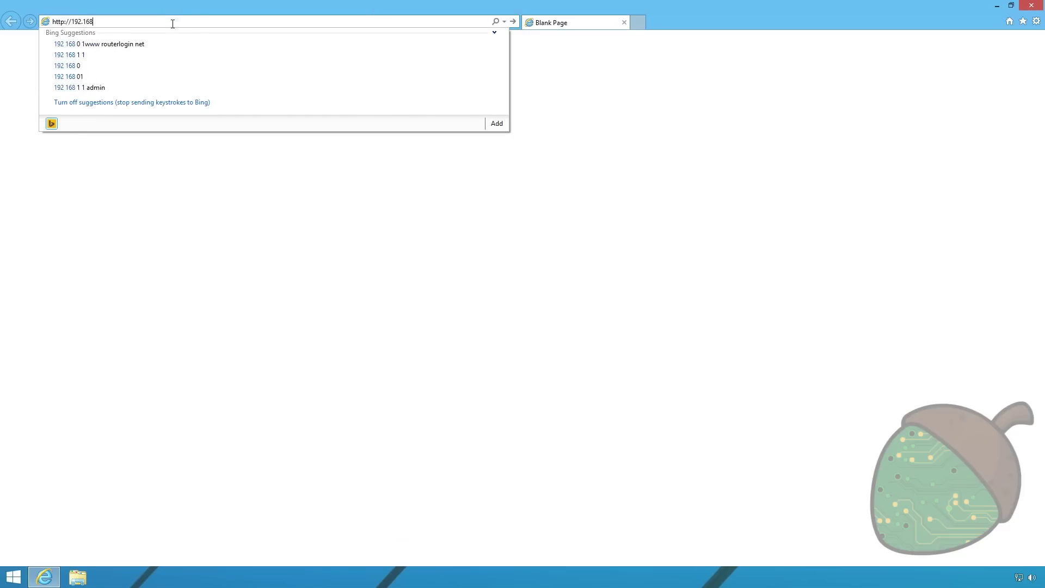
text(.1.70)
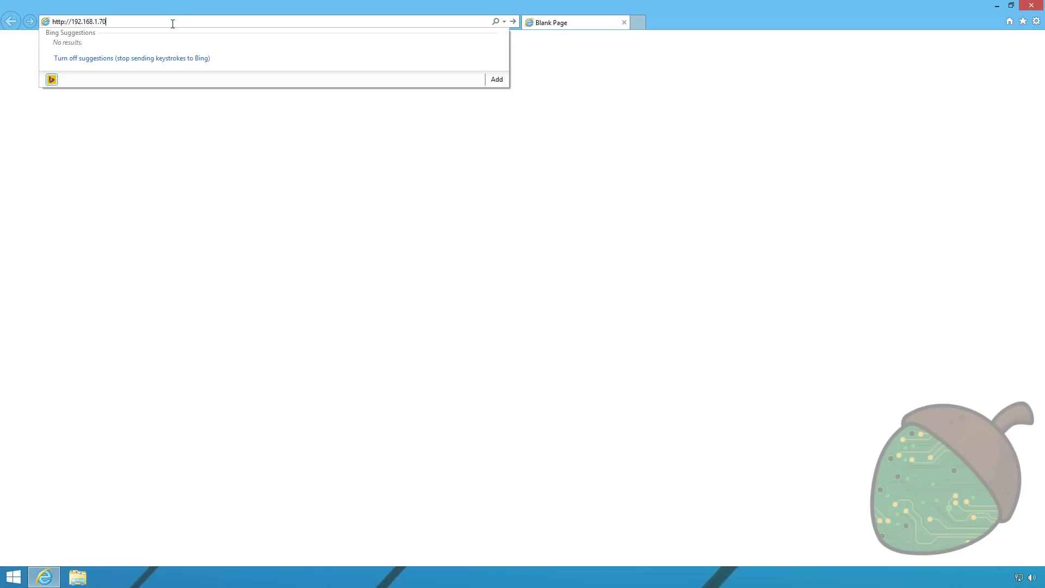
key(Return)
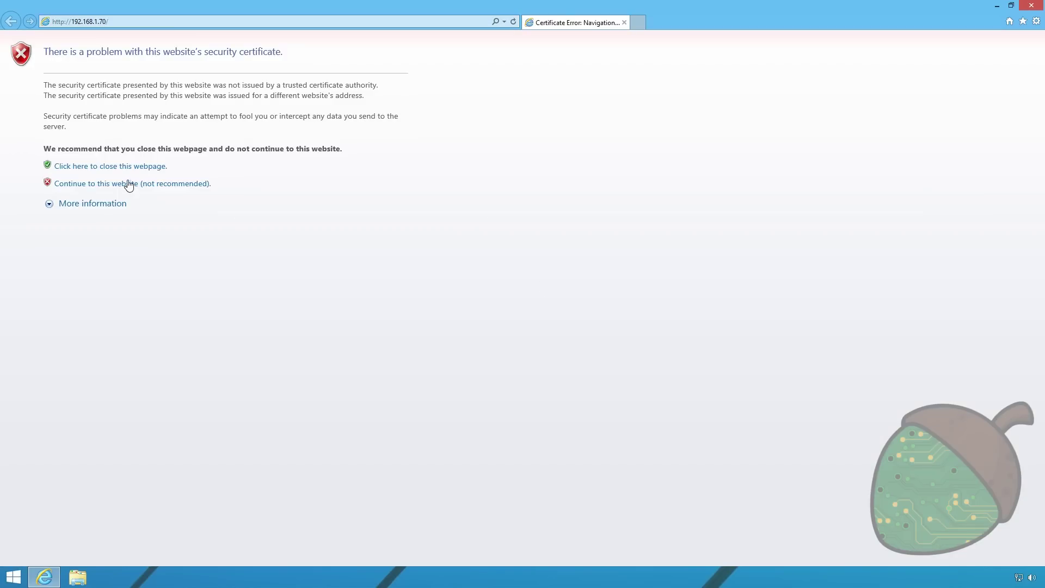
click(128, 185)
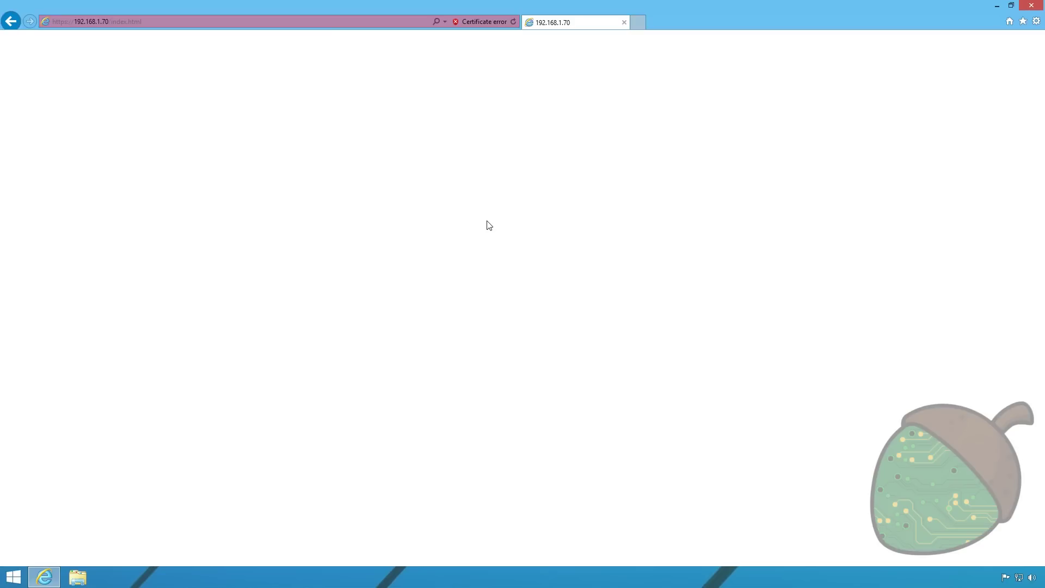
Log in to iLO with the administrator user name and password
text(administrator)
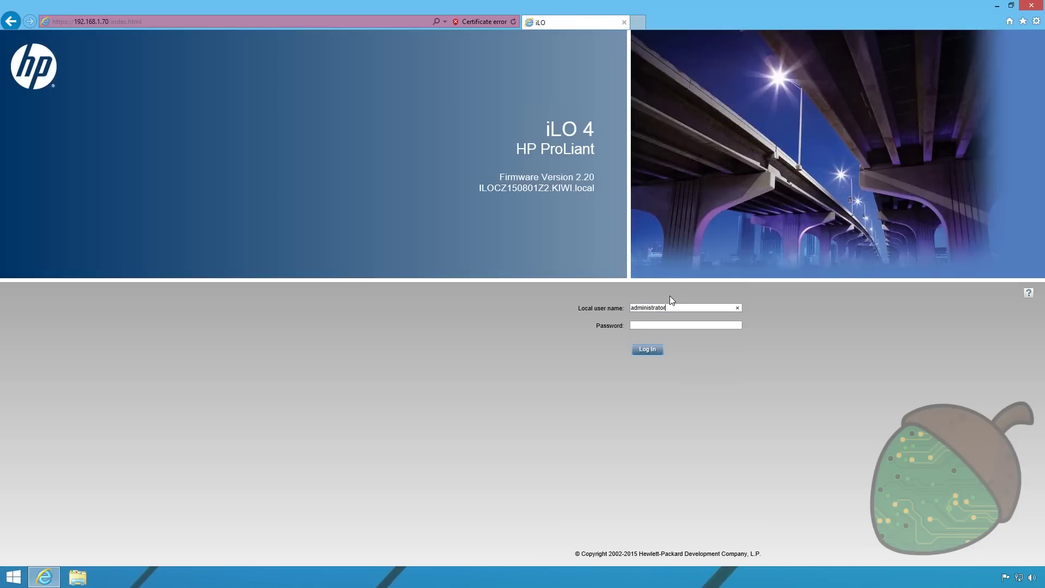
key(Tab)
text(password)
click(648, 350)
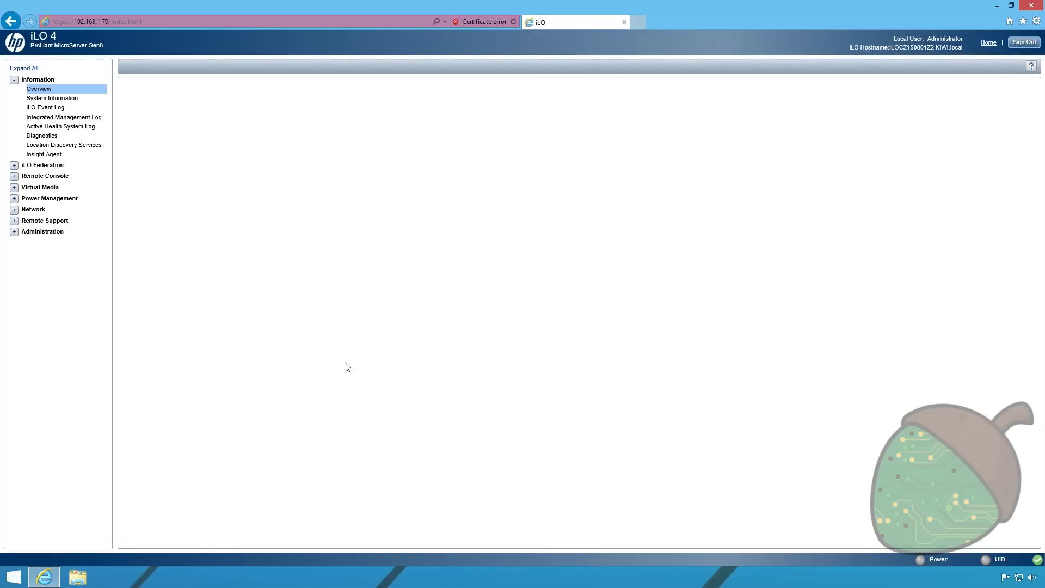
Open a new Add/Edit Local User form from Administration > User Administration
click(14, 231)
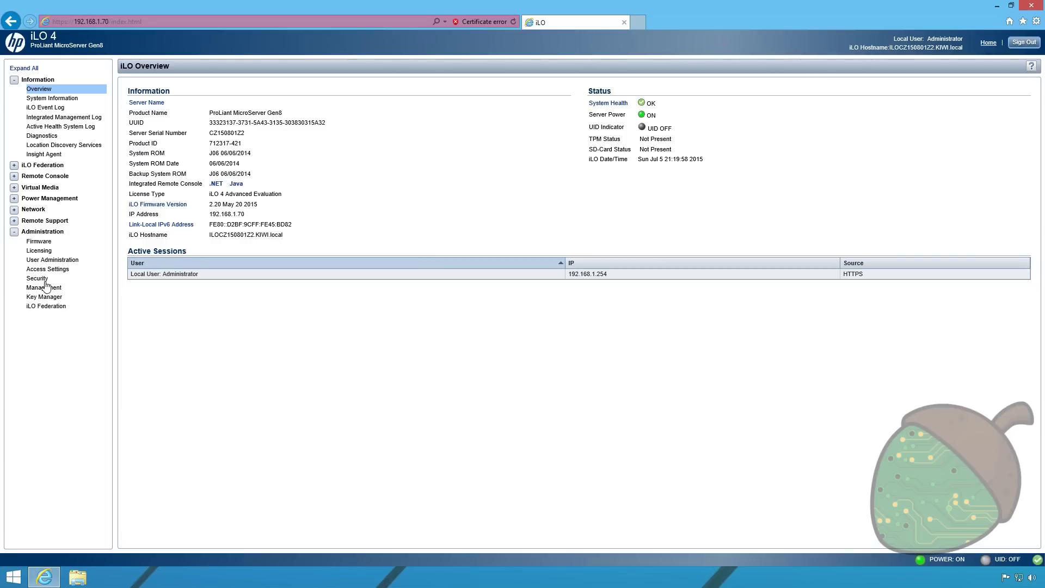
click(43, 261)
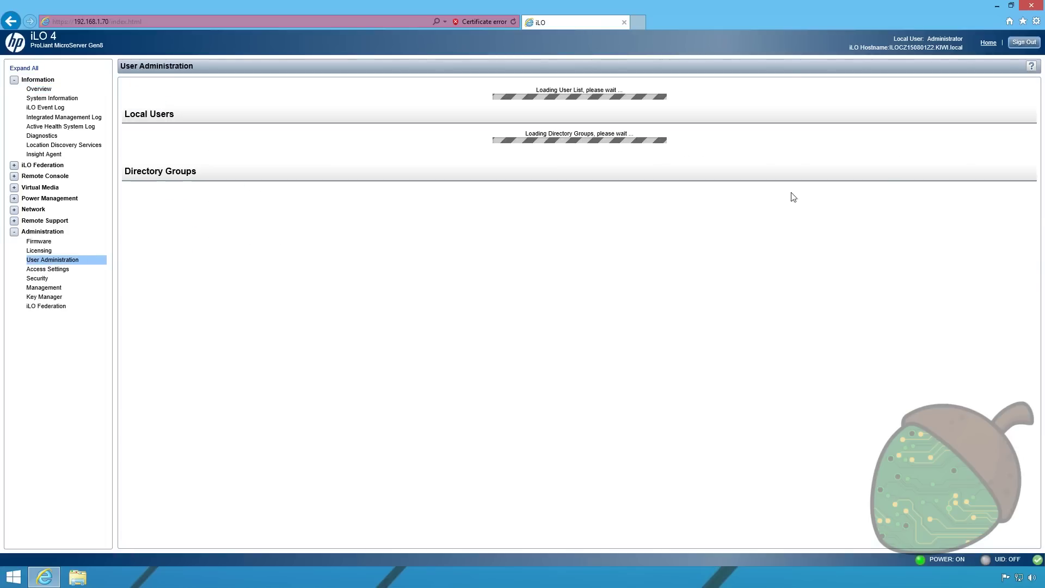
click(943, 138)
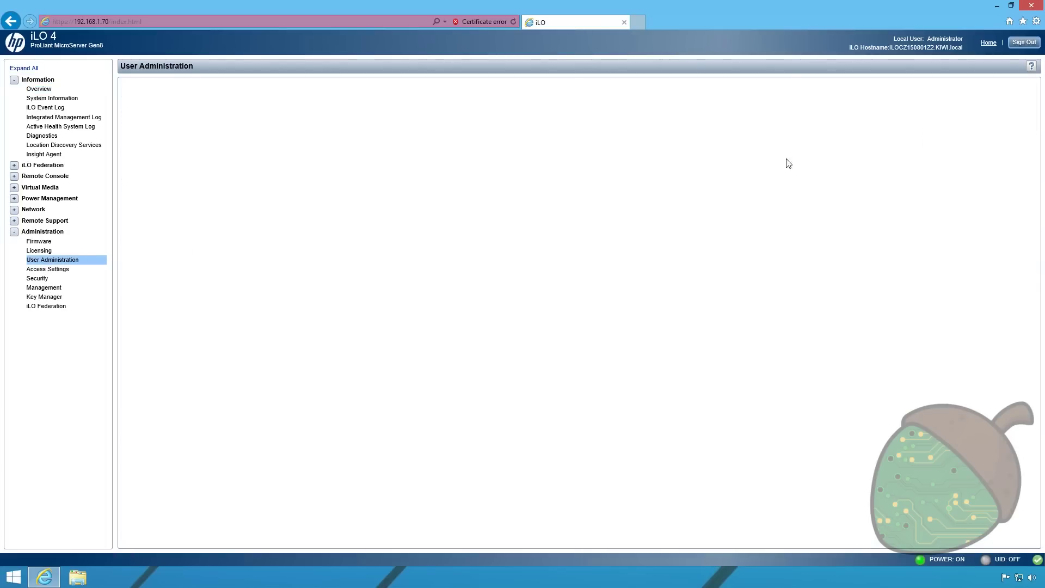
Add a local user with a name, login name and confirmed password, granting every privilege
text(T)
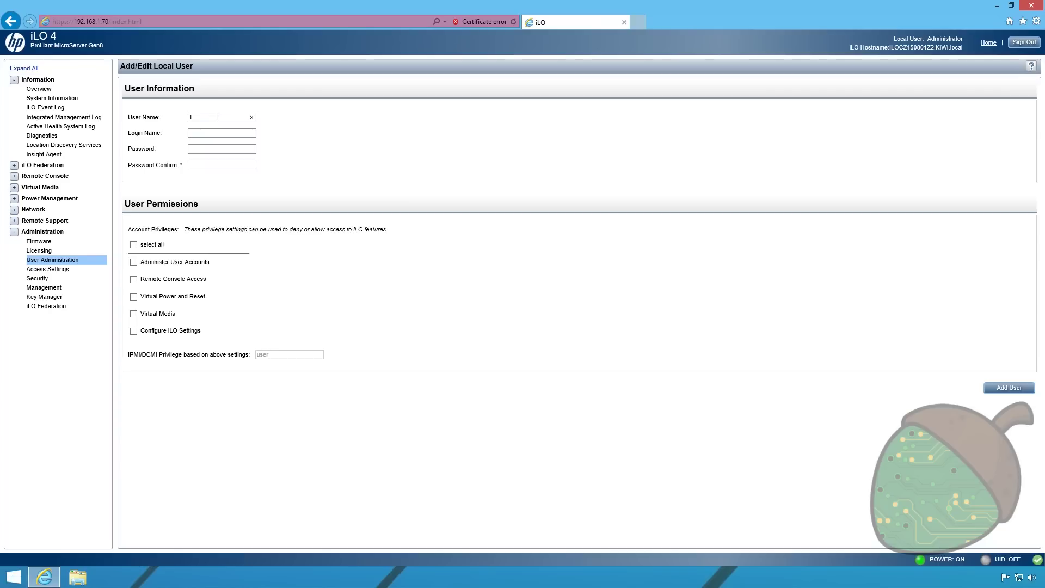
text(echNut)
key(Tab)
text(technu••••••••••)
key(Tab)
text(••••••••••••)
click(133, 244)
click(1010, 388)
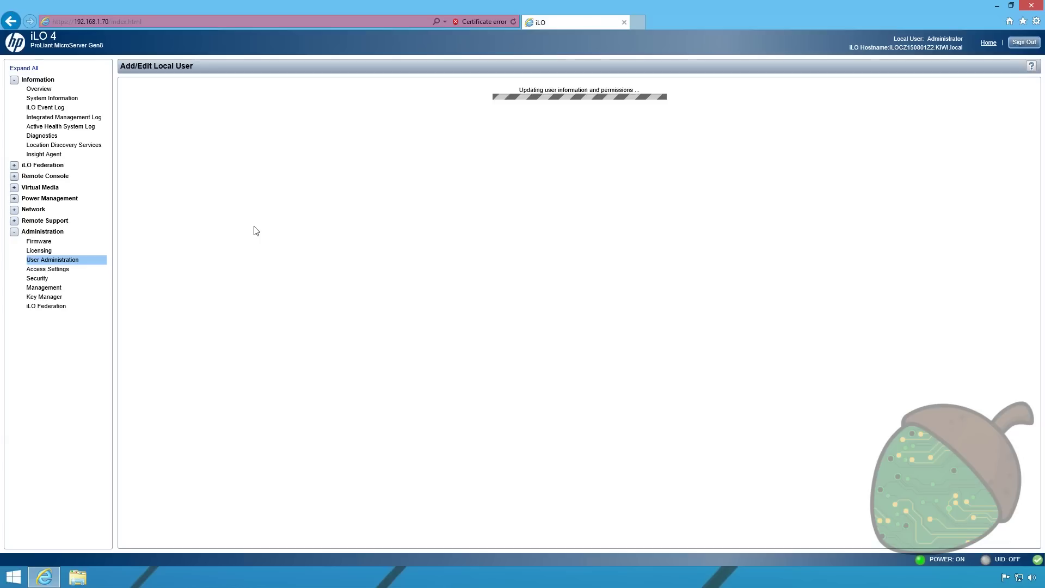
Sign out of Administrator and log back in with the new user's login name and password
click(1024, 42)
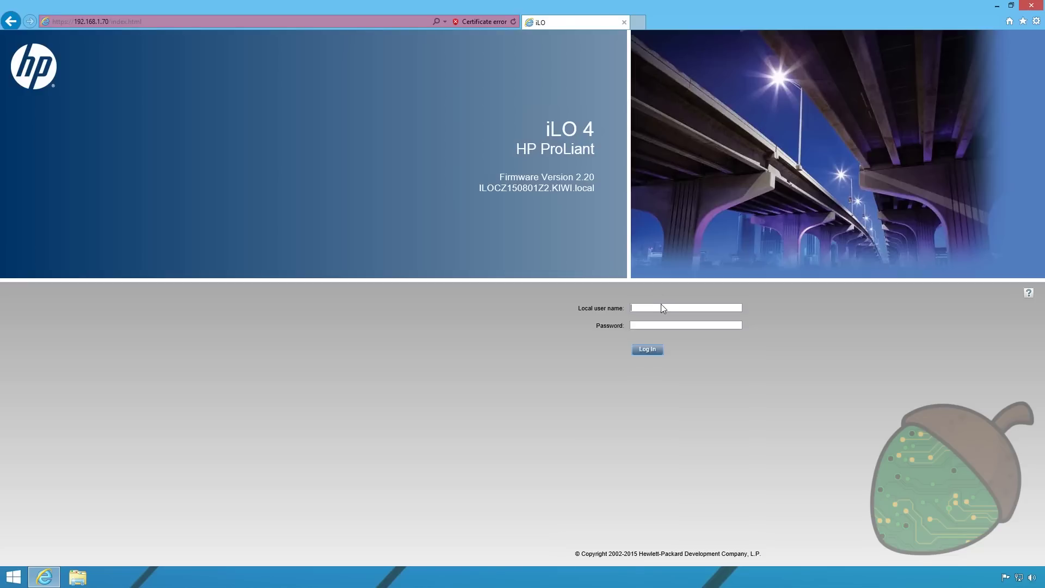
text(technut••••••••••)
click(653, 349)
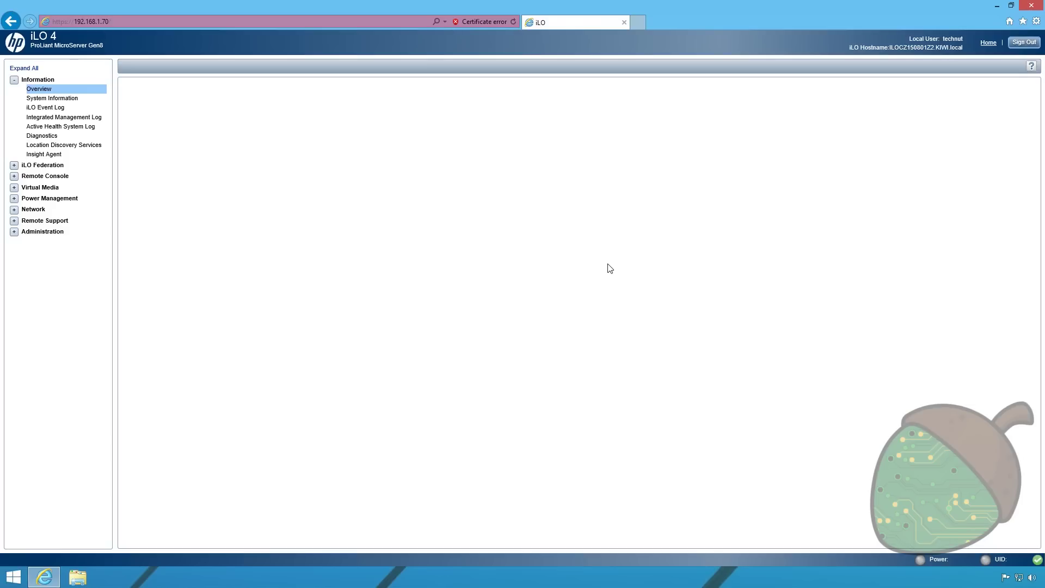
click(14, 232)
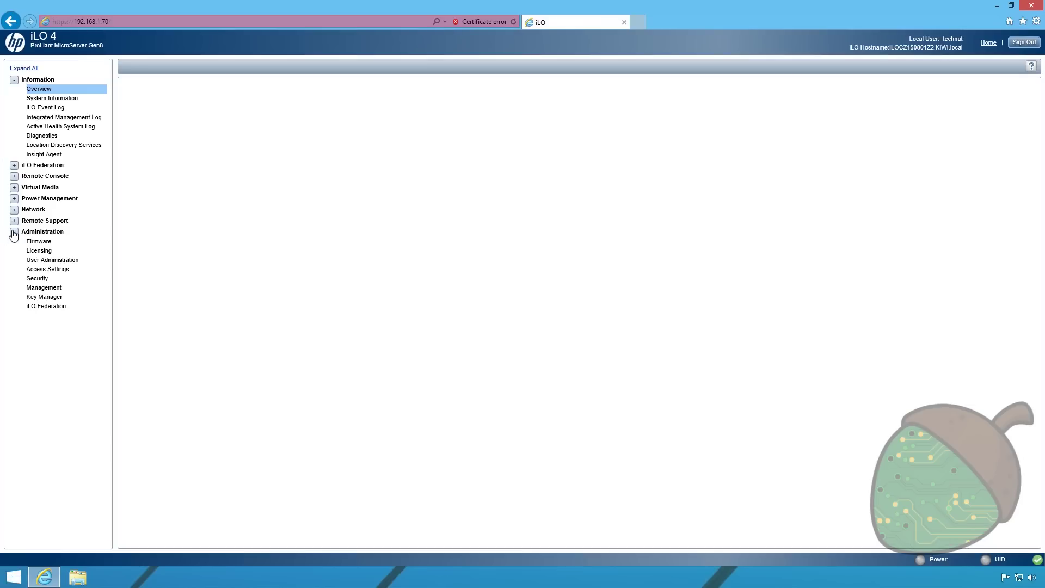
click(39, 251)
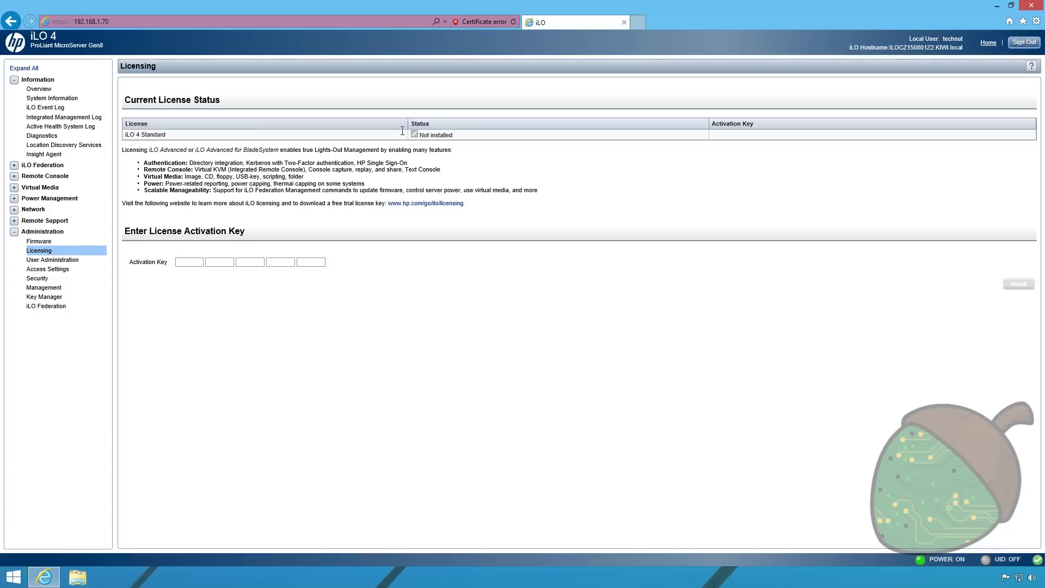
click(445, 205)
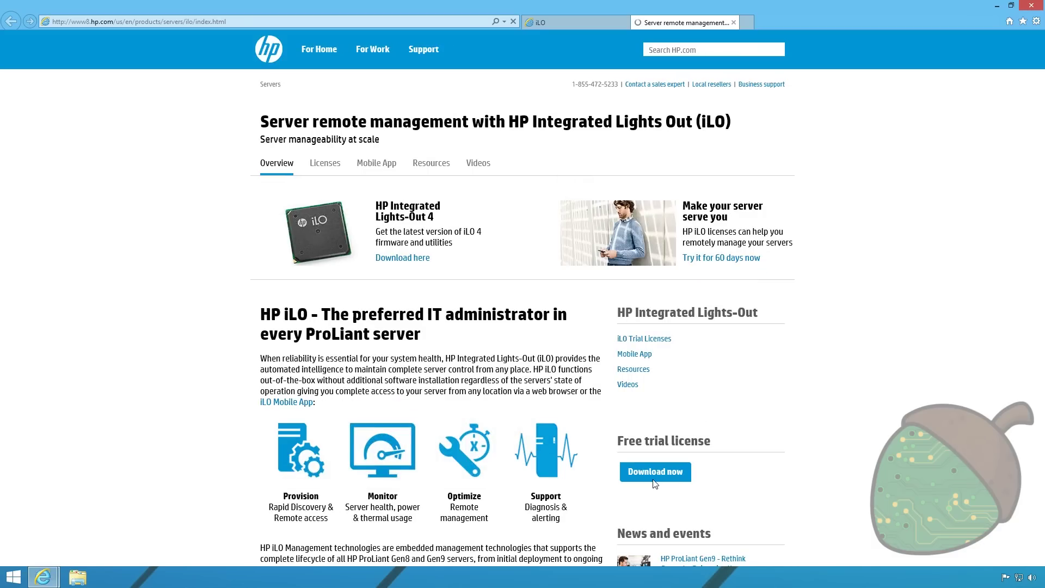
Request the free HP iLO Advanced Trial License from the Free trial license download page
click(662, 470)
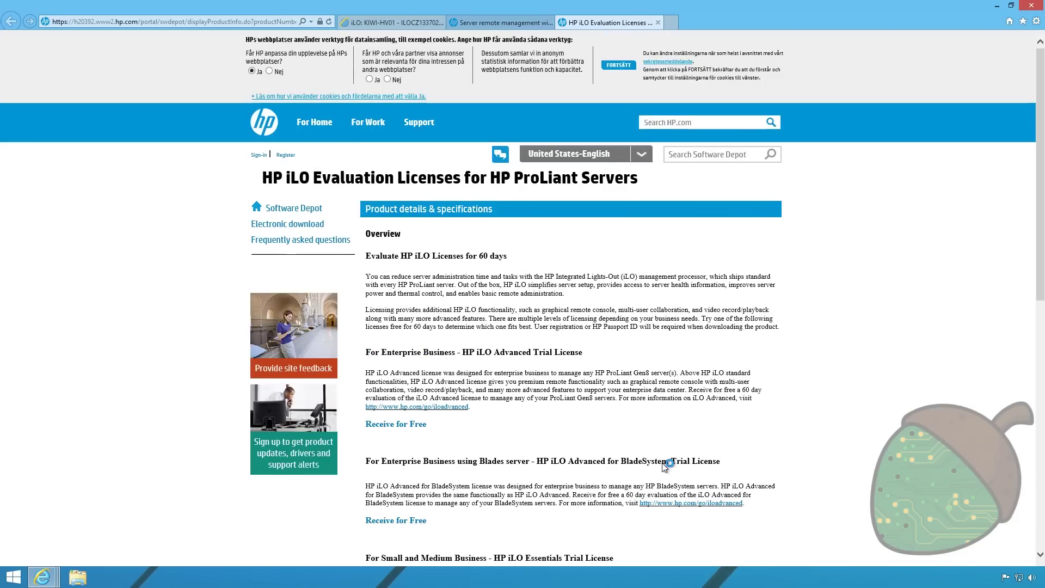
click(403, 429)
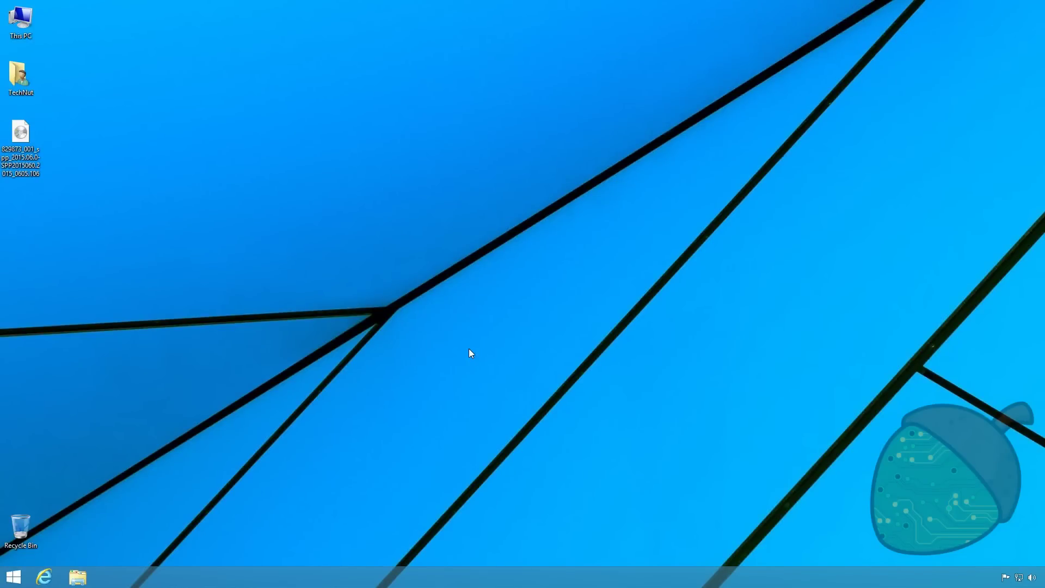
Reopen Internet Explorer to iLO at 192.168.1.70, bypass the certificate warning, and log in as the new user
click(34, 172)
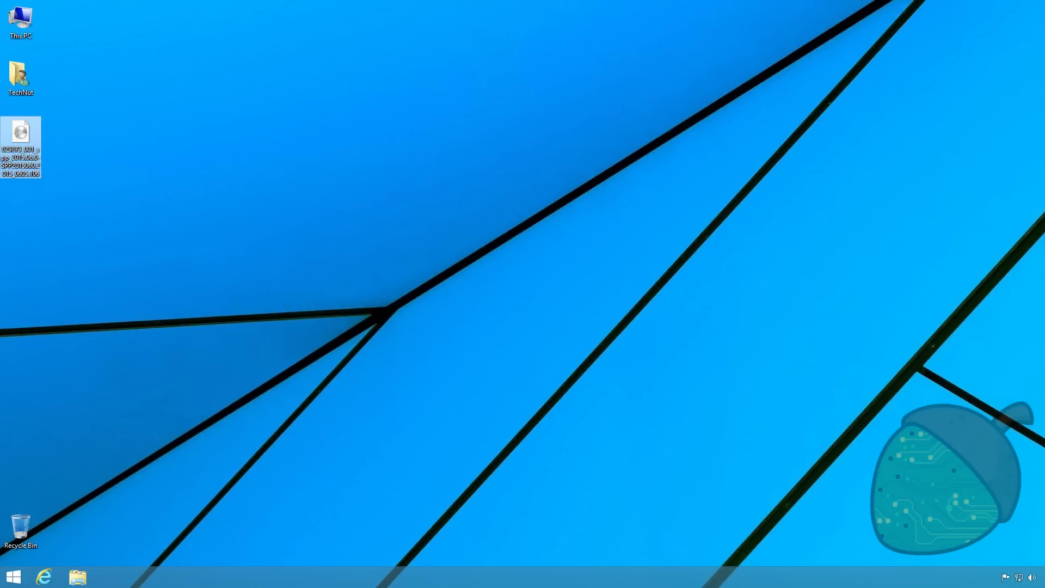
click(44, 577)
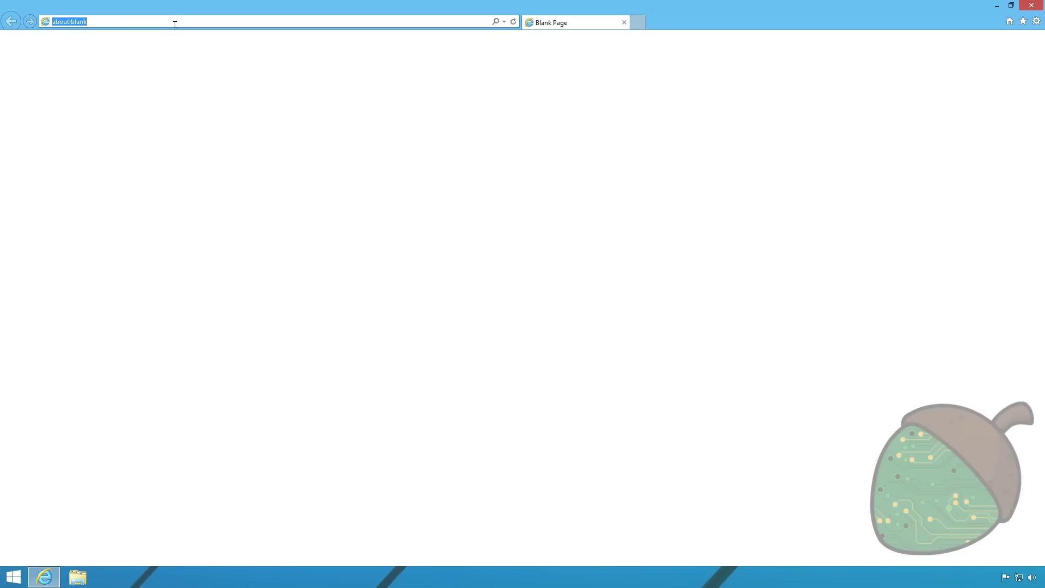
text(192.168.1.70/)
key(Down)
key(Return)
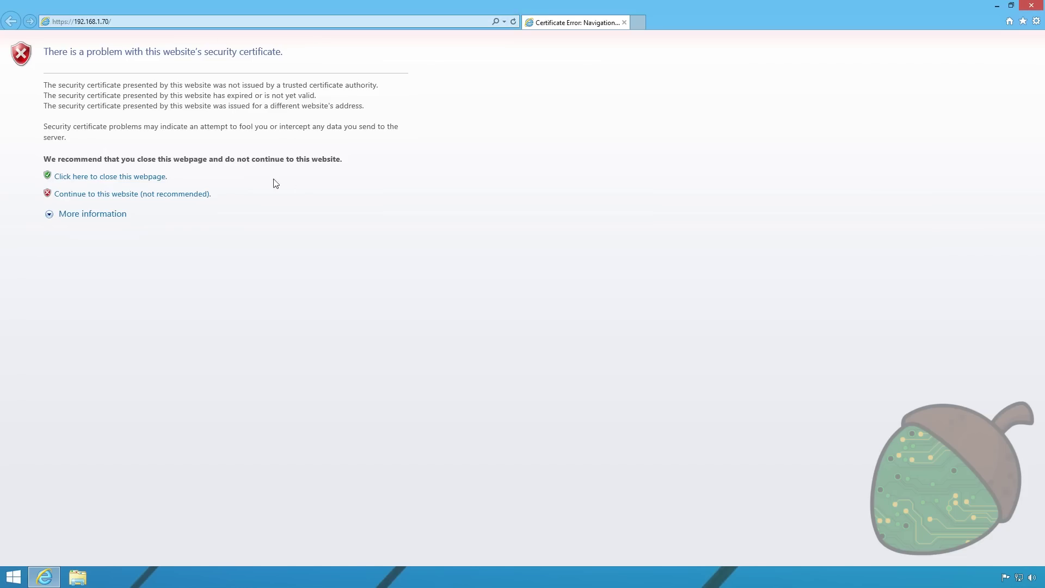
click(109, 194)
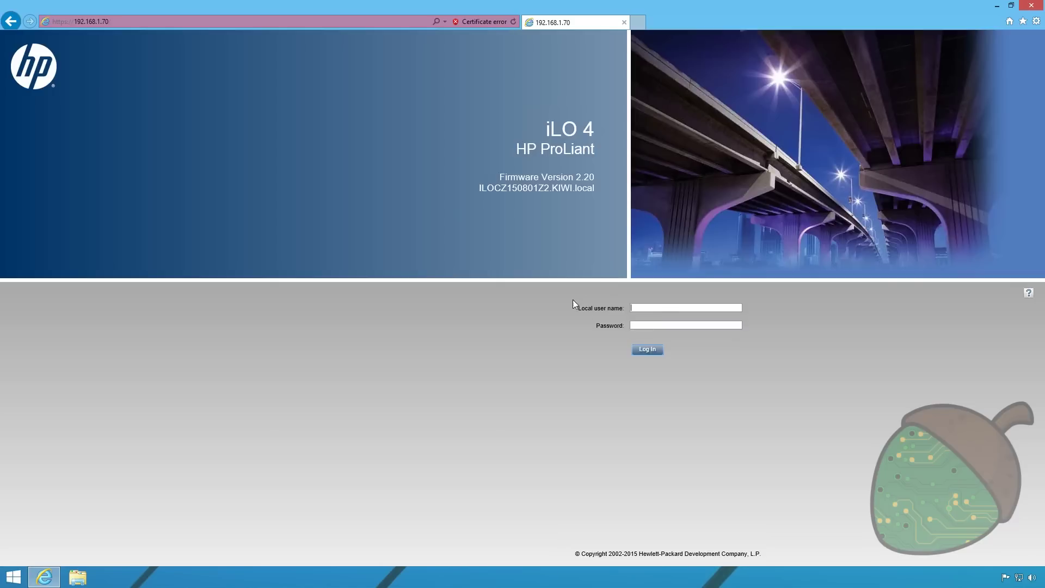
text(technut**********)
key(Return)
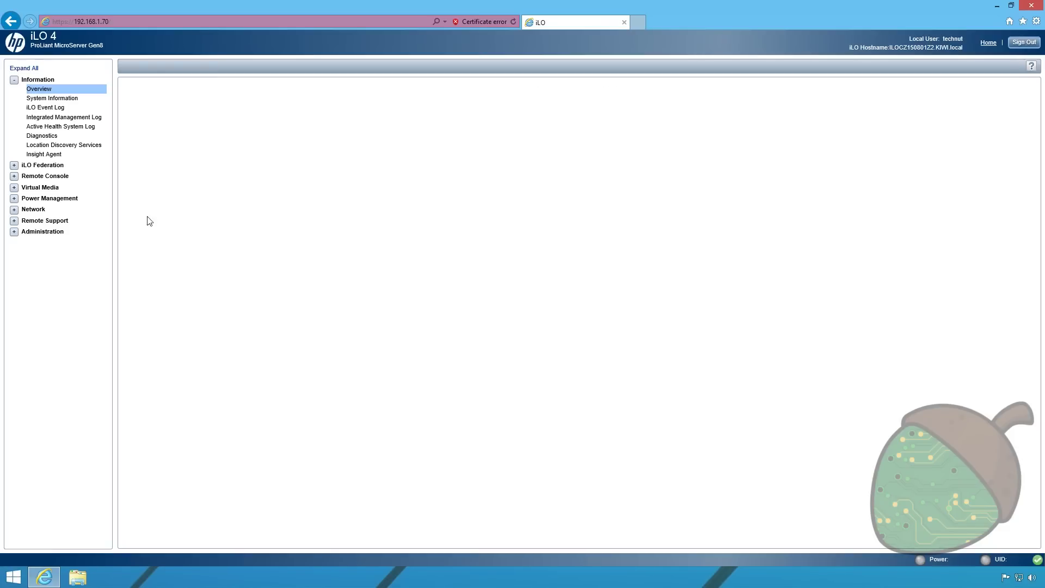
Launch the .NET Integrated Remote Console from the Remote Console page and allow it to run
click(38, 177)
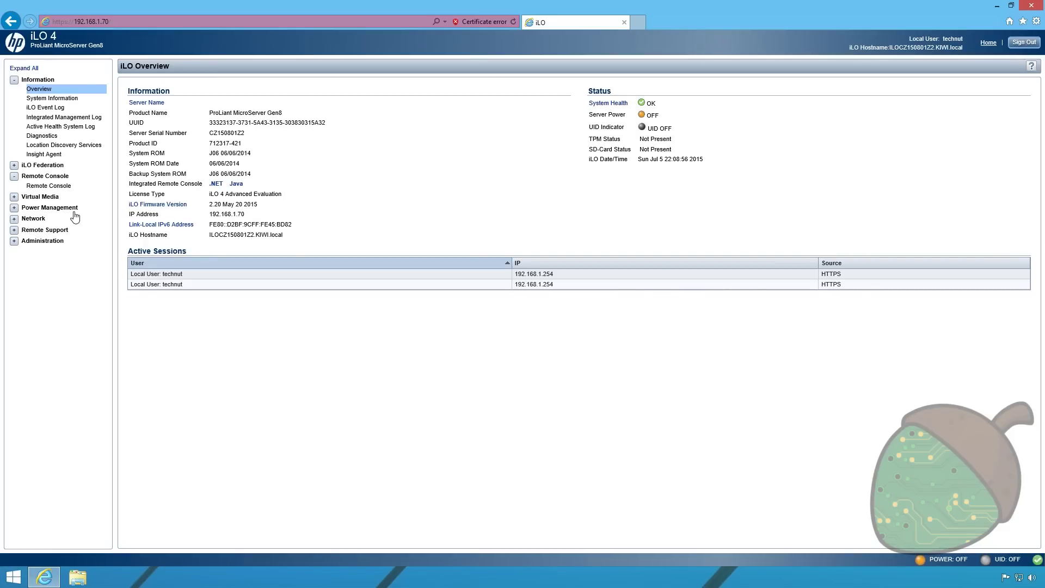
click(49, 185)
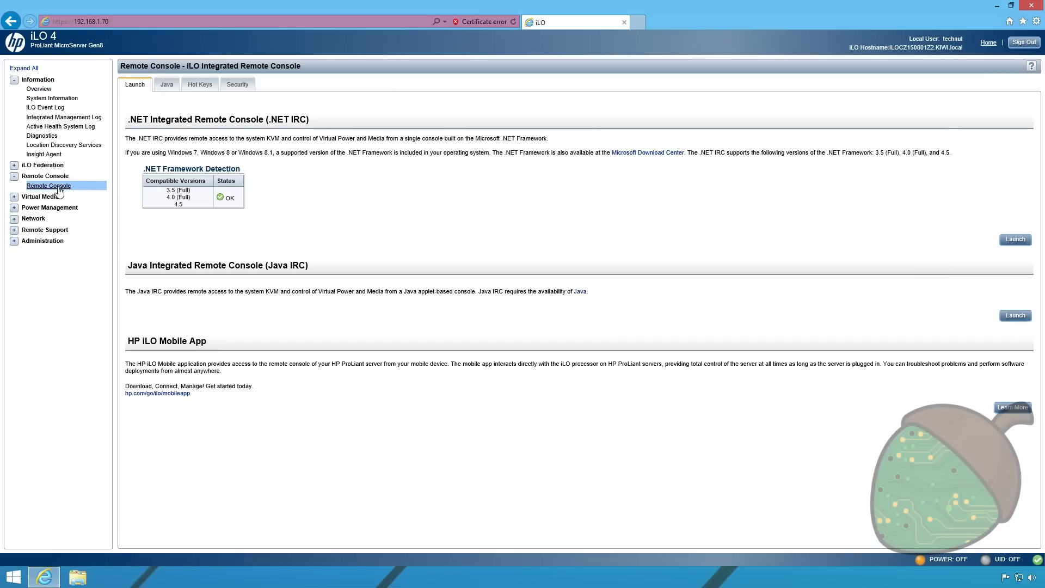
click(1017, 240)
click(558, 300)
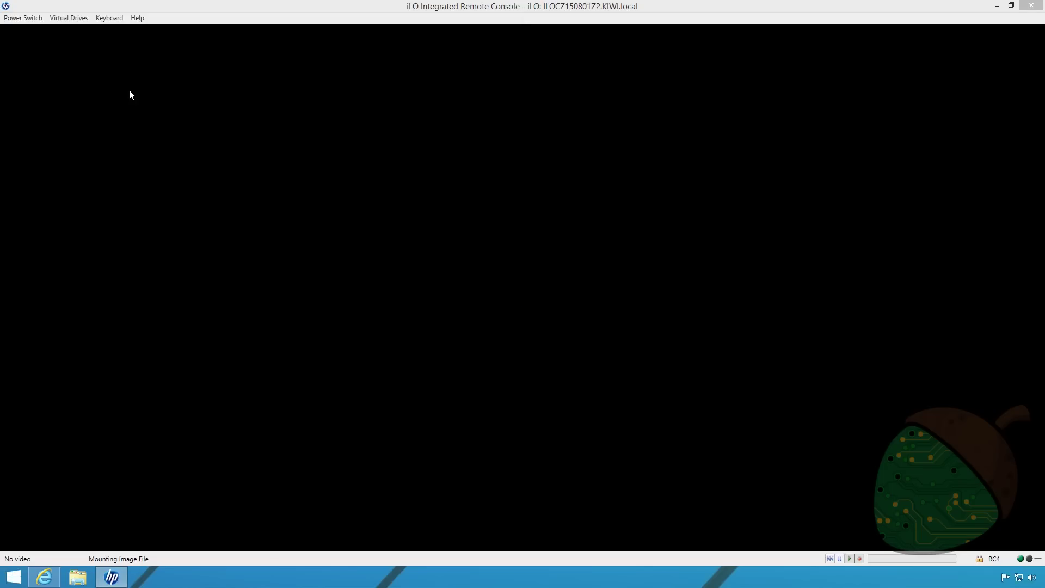
Mount the SPP .iso image from the Desktop folder as virtual CD/DVD media
click(47, 90)
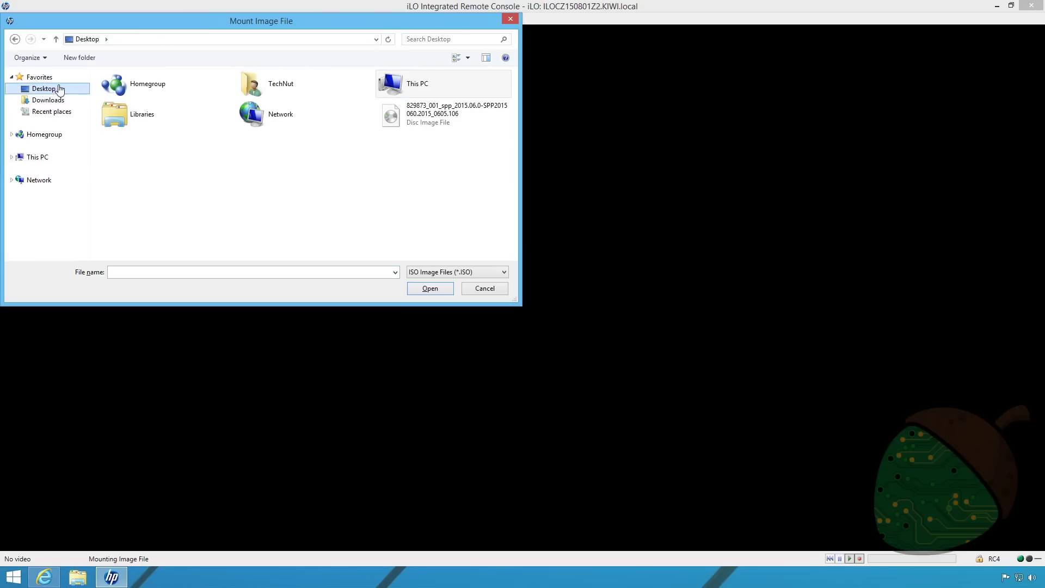
click(412, 119)
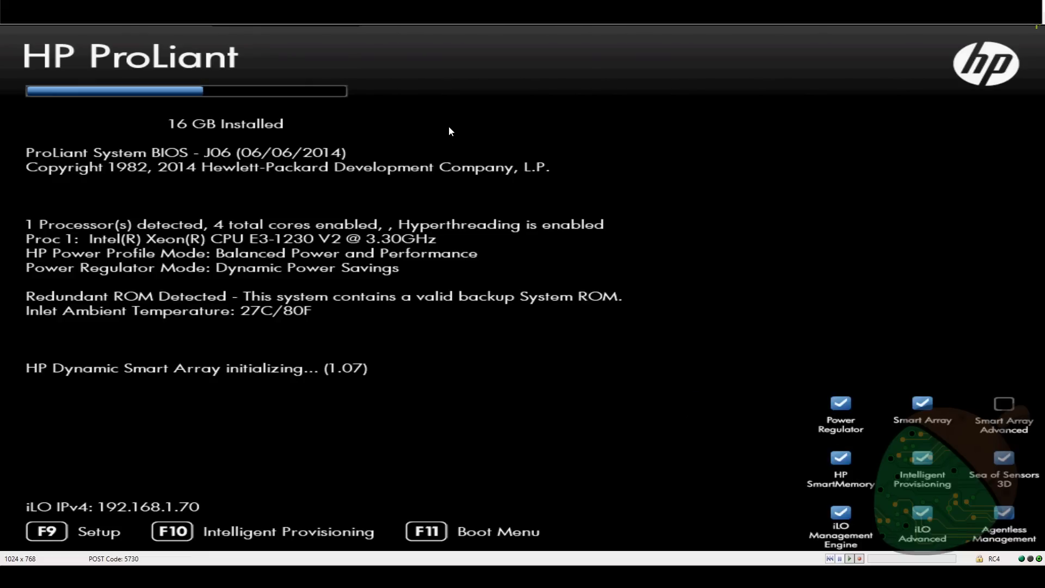
Use the F11 boot menu to boot once from CD-ROM and start Automatic Firmware Update
key(F11)
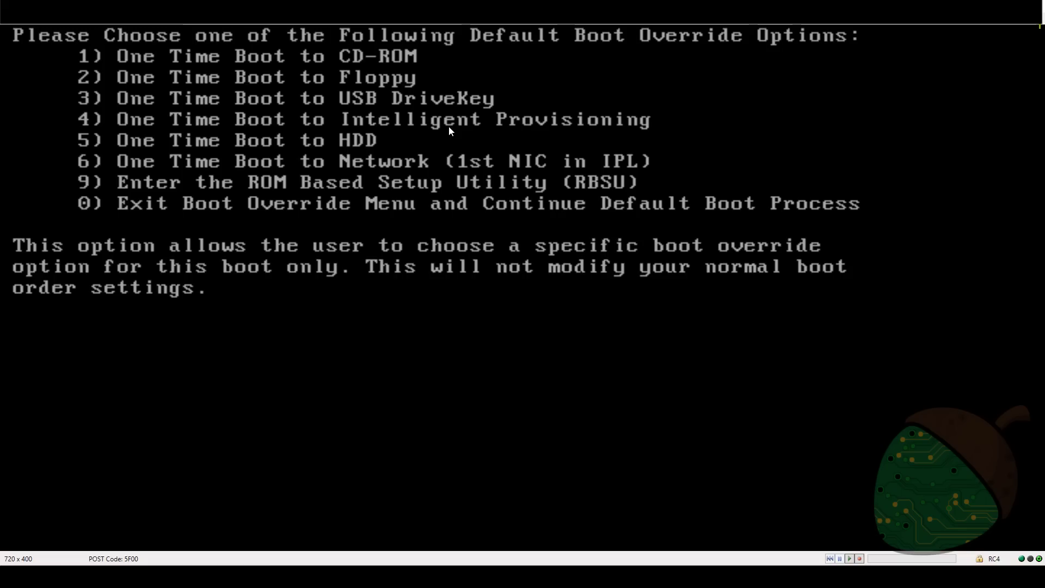
key(1)
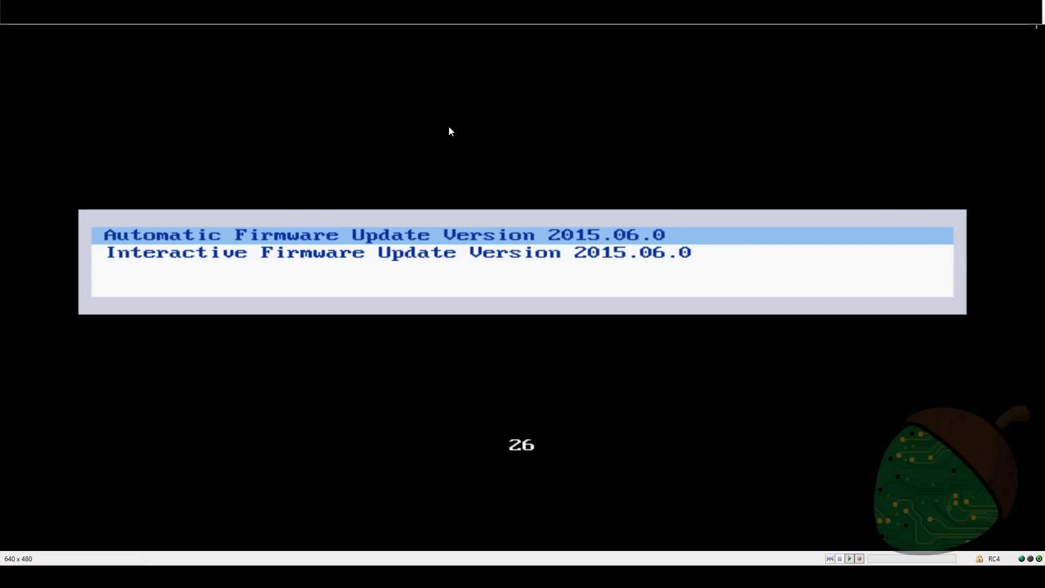
key(Return)
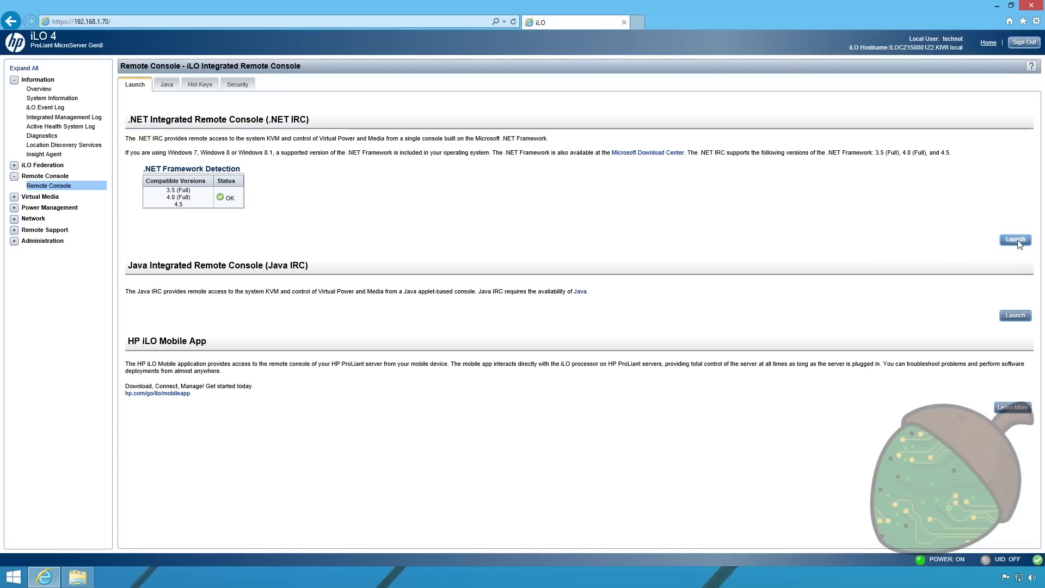
Relaunch the .NET remote console, cold-boot the server, and maximize the console window
click(1015, 240)
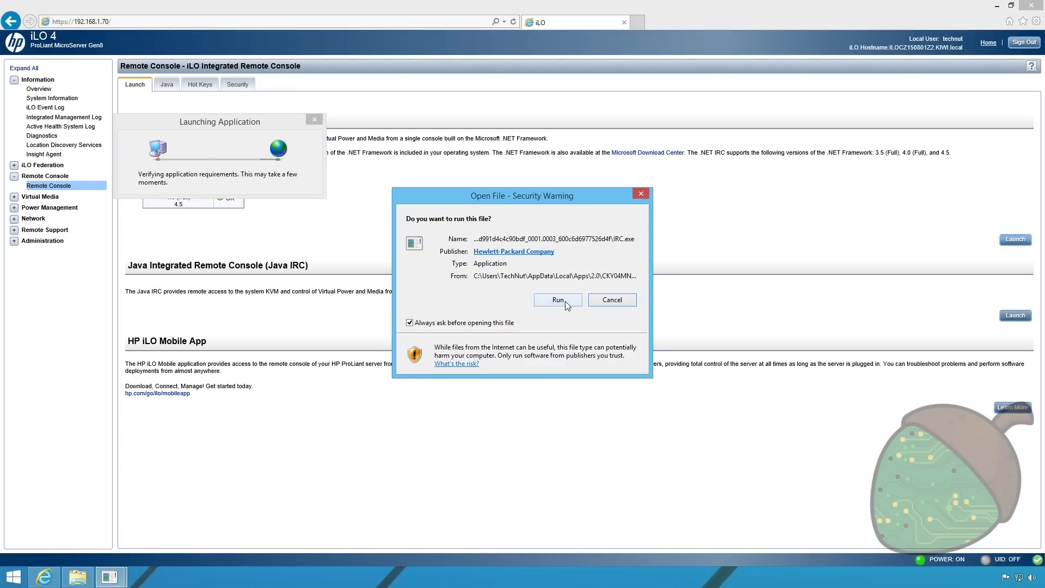
click(558, 300)
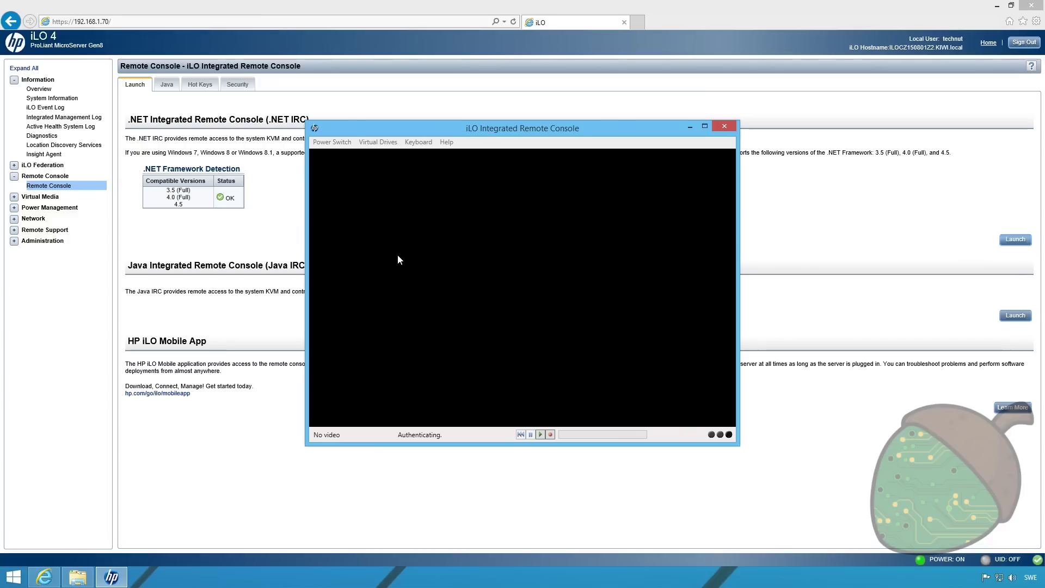
click(333, 142)
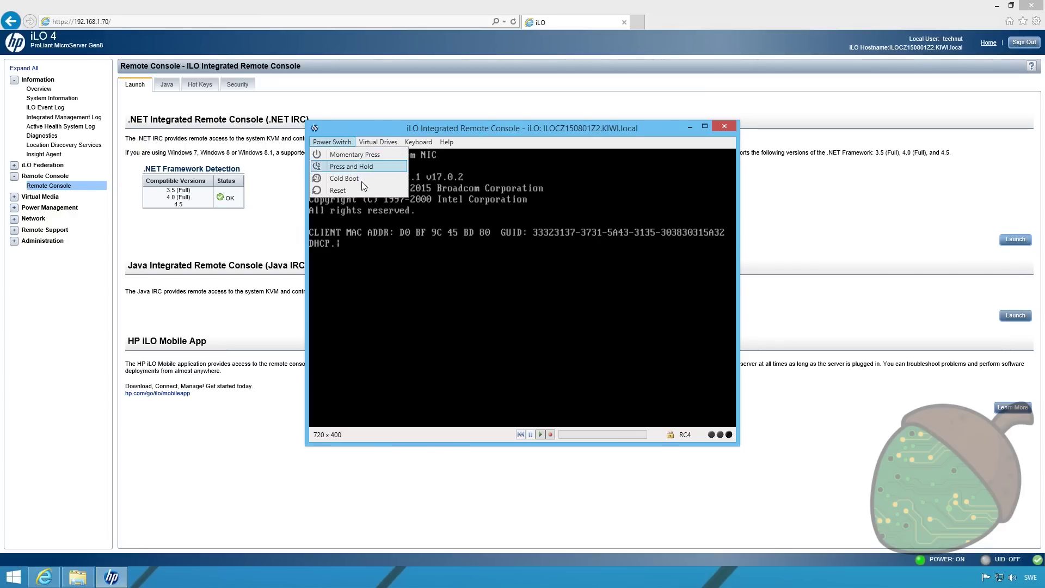
click(482, 129)
double_click(482, 129)
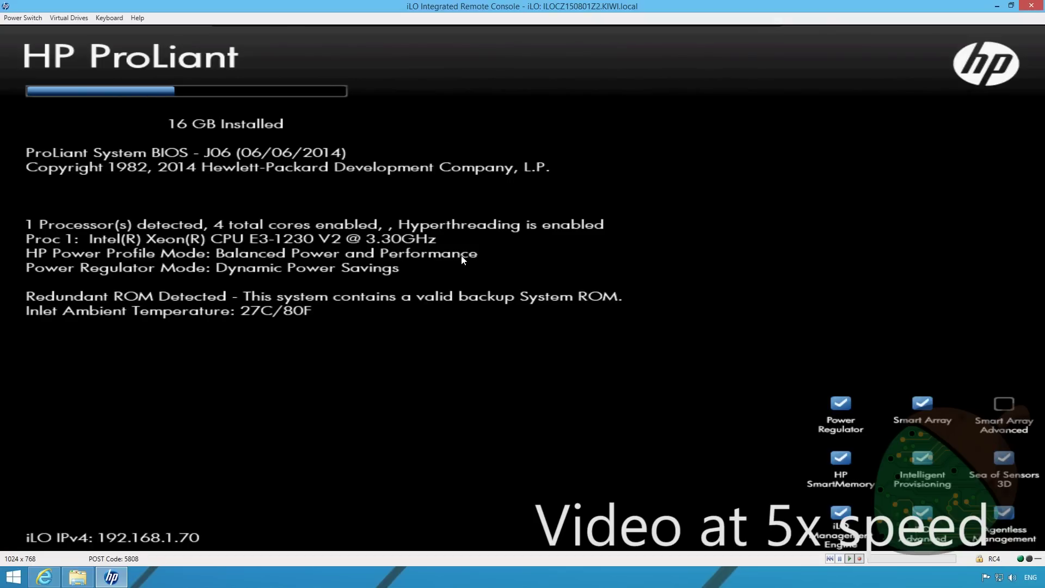
Use F11 during POST, then F5 at the Smart Array prompt to launch the array configuration utility
key(F11)
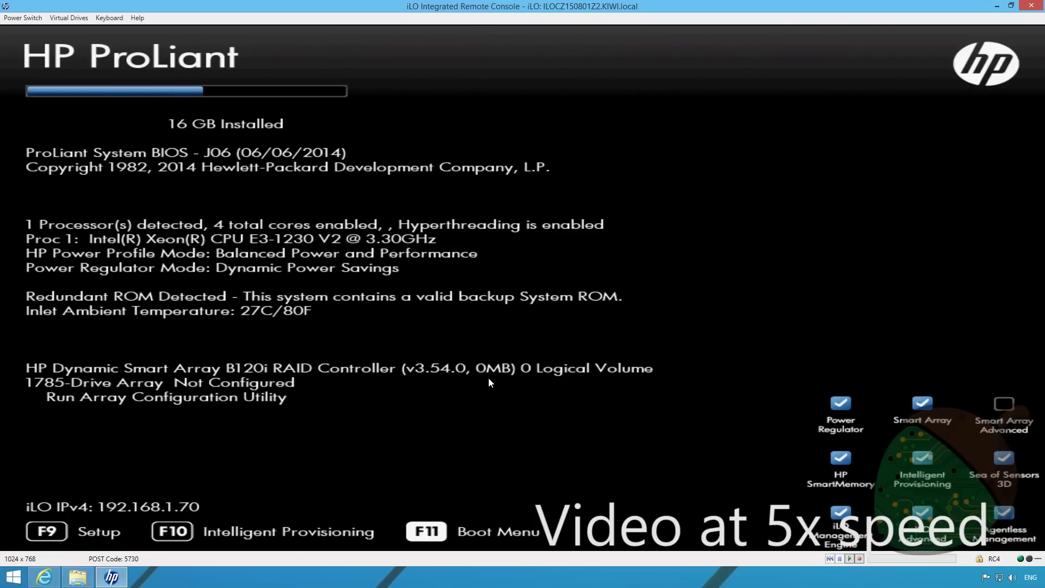
key(F5)
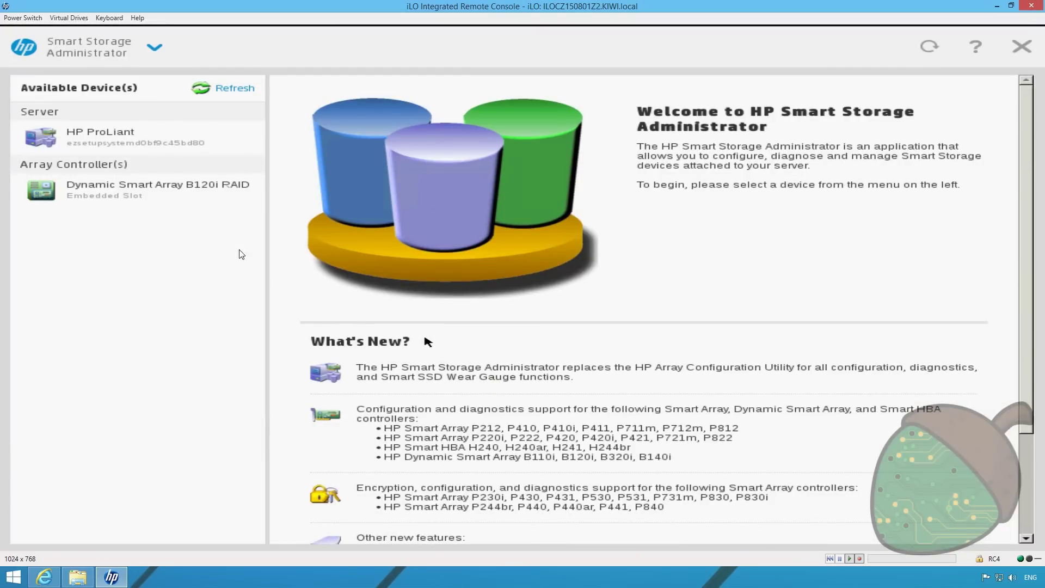
On the B120i controller, select the unassigned 120 GB SATA SSD and create an array from it
click(169, 196)
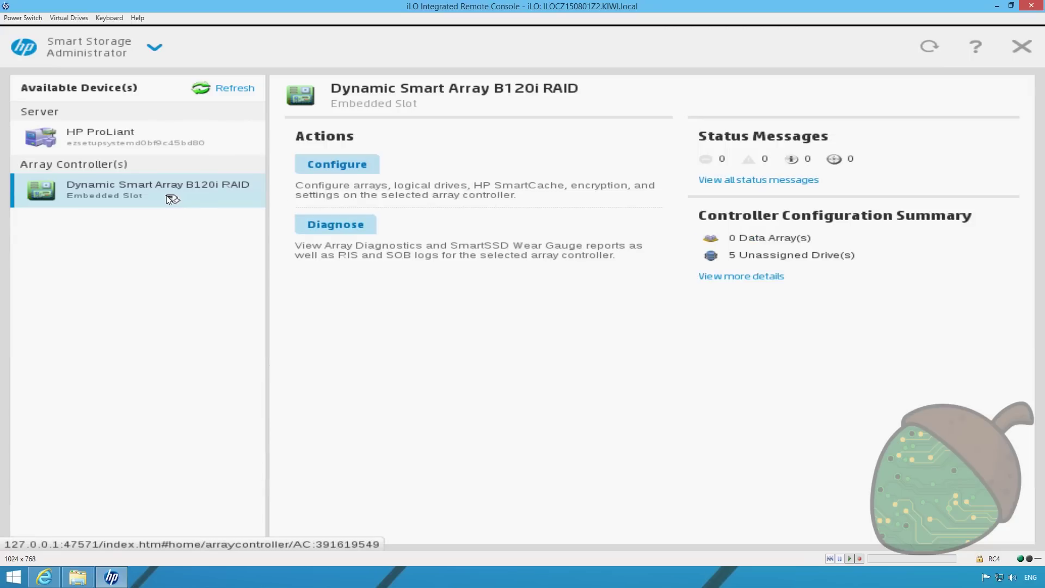
click(343, 164)
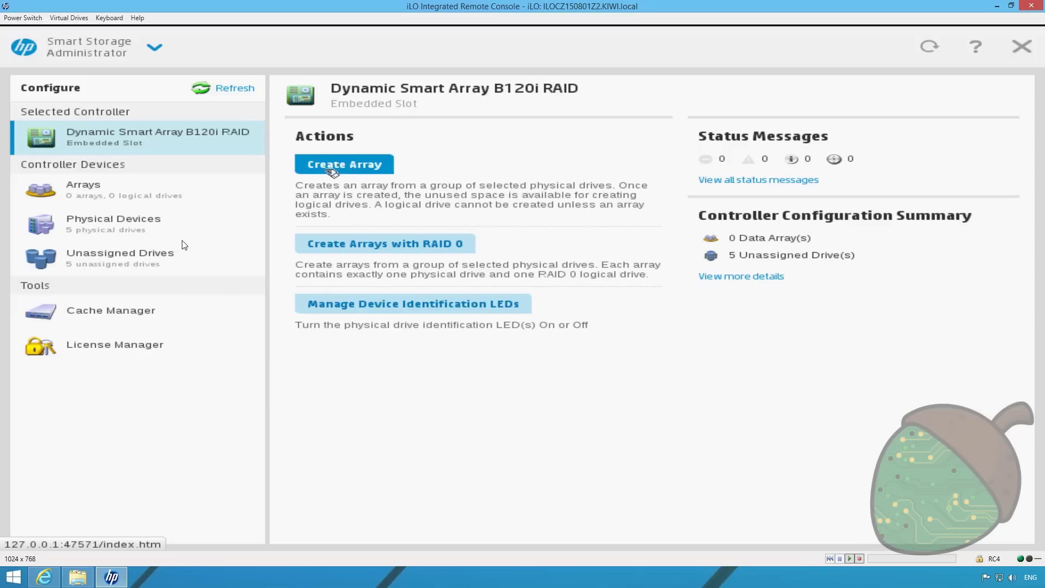
click(168, 257)
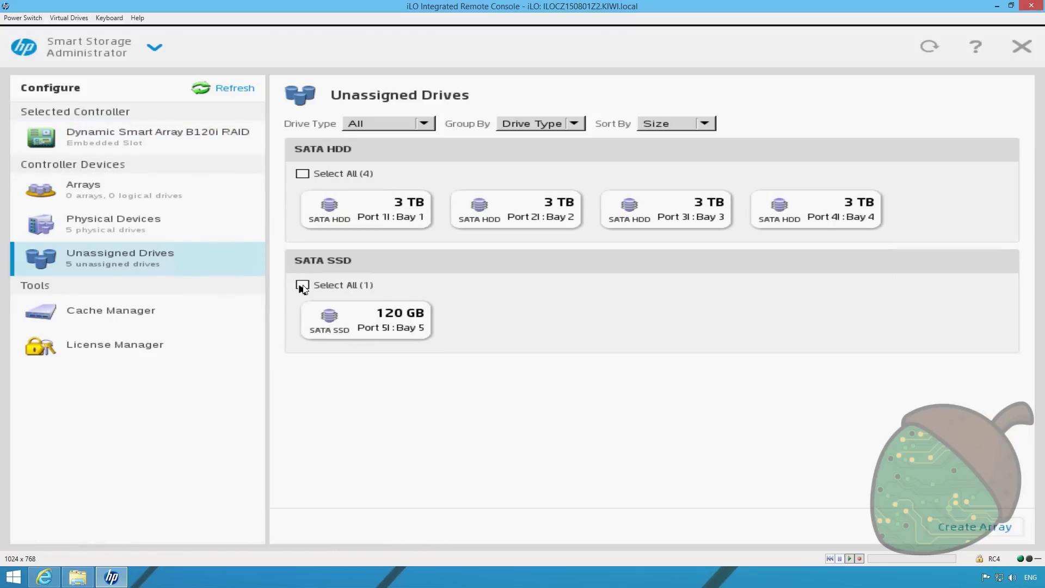
click(302, 284)
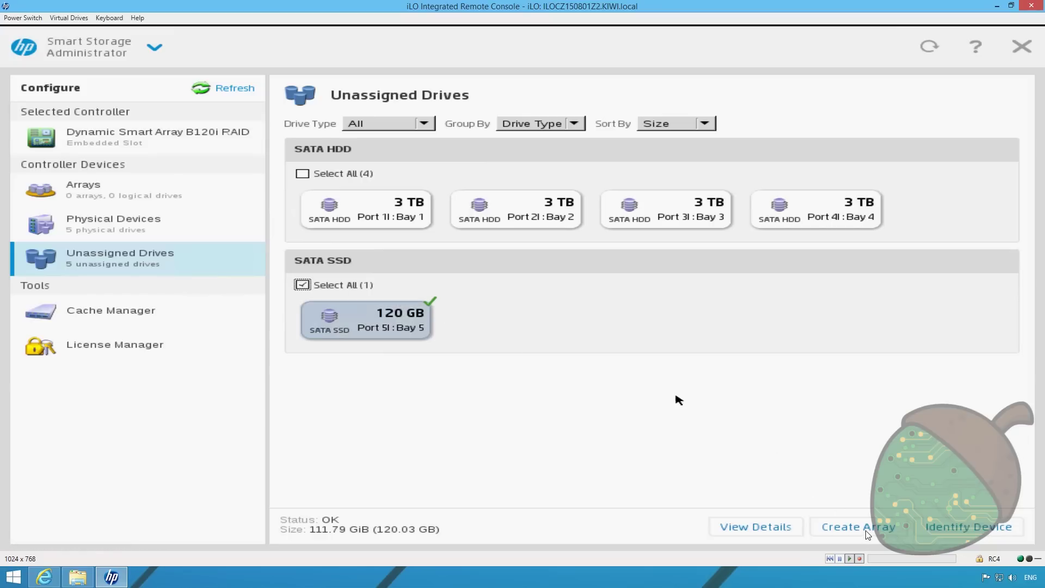
click(867, 531)
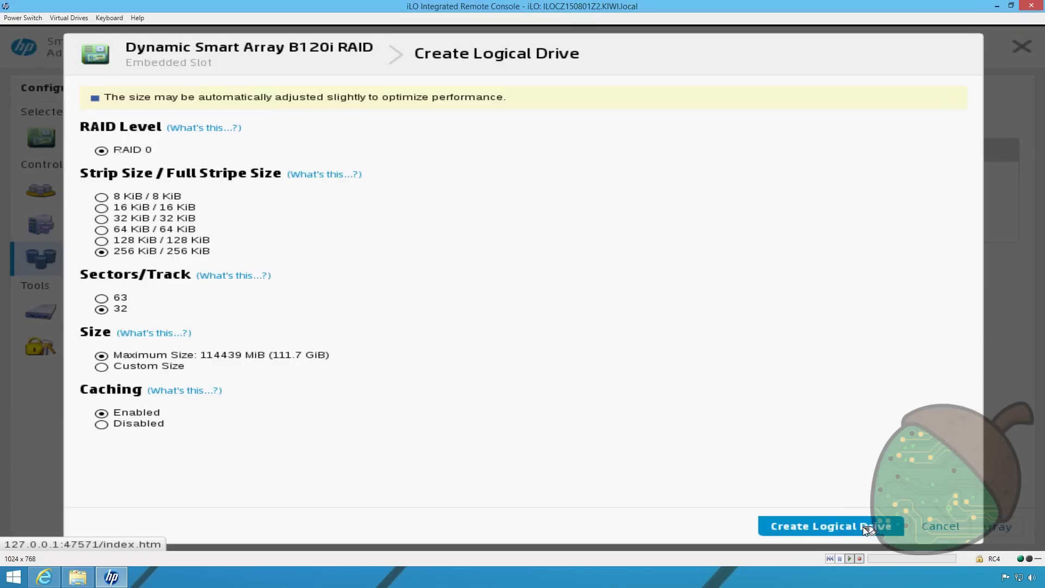
Create the 111.76 GiB RAID 0 logical drive with 256 KiB stripe and caching, then finish
click(865, 528)
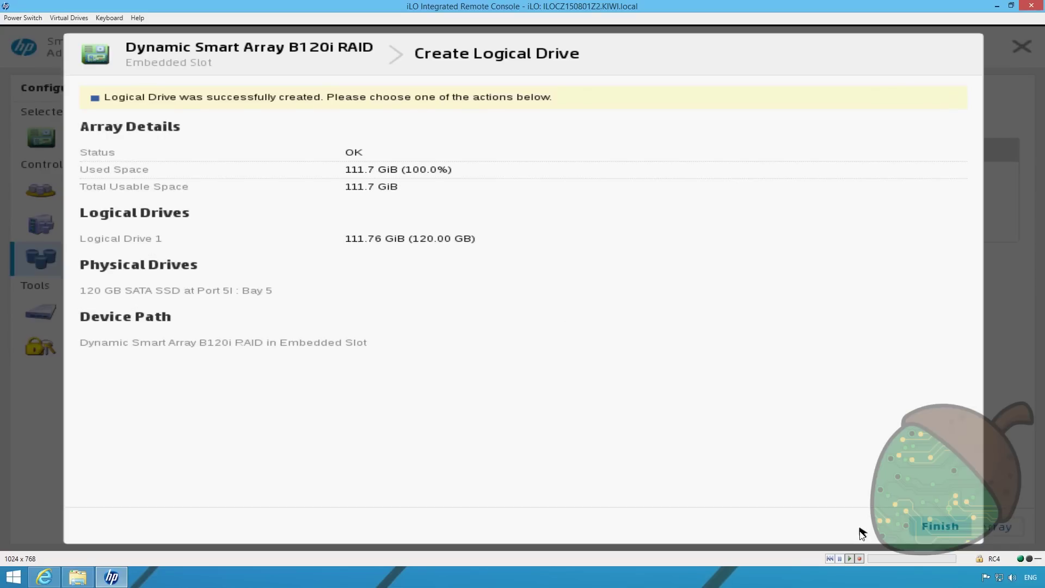
click(937, 528)
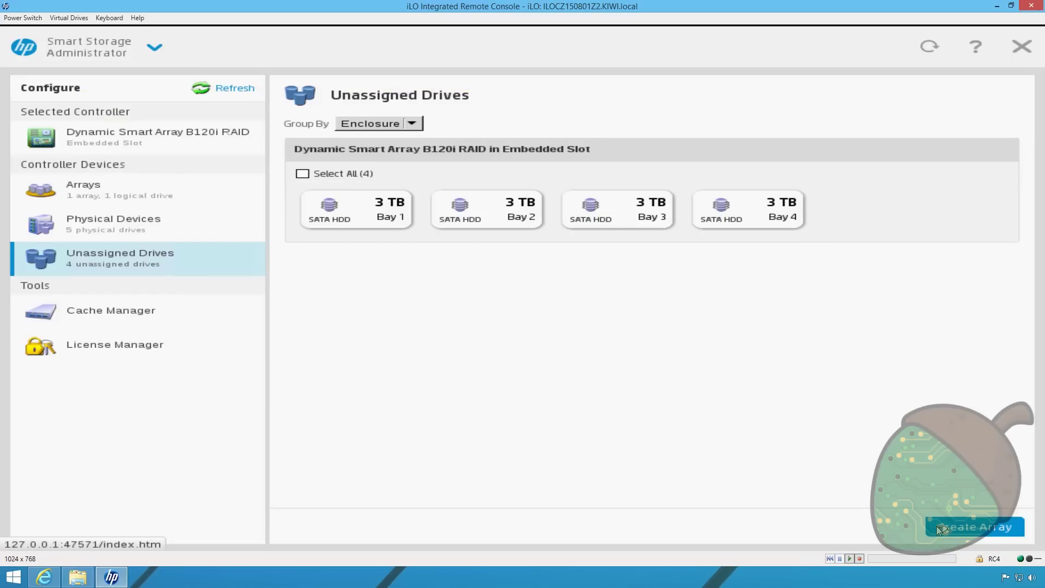
Exit Smart Storage Administrator, confirming with OK, and bring up the Reboot/Shutdown power dialog
click(1022, 48)
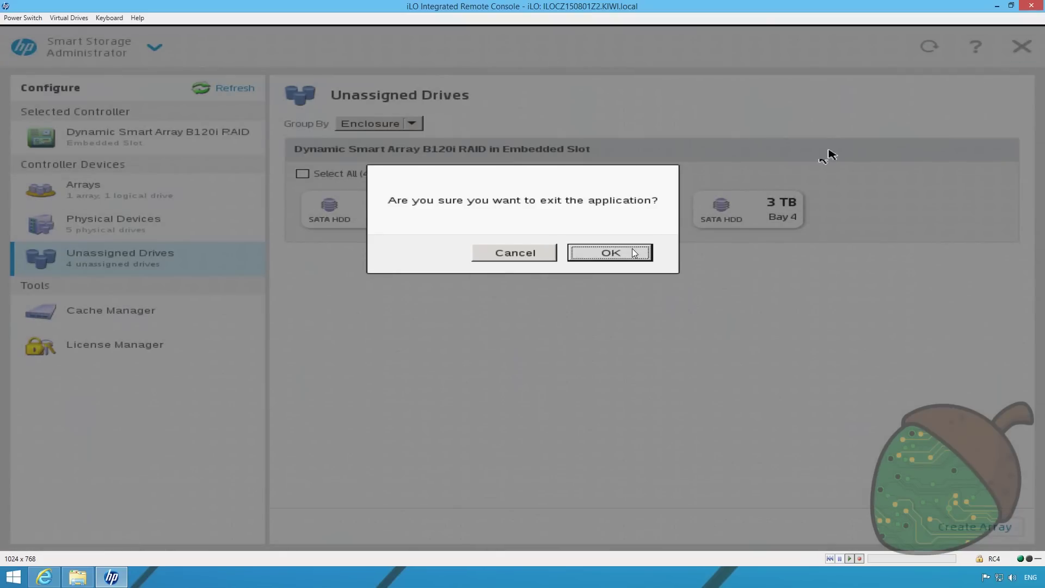
click(633, 250)
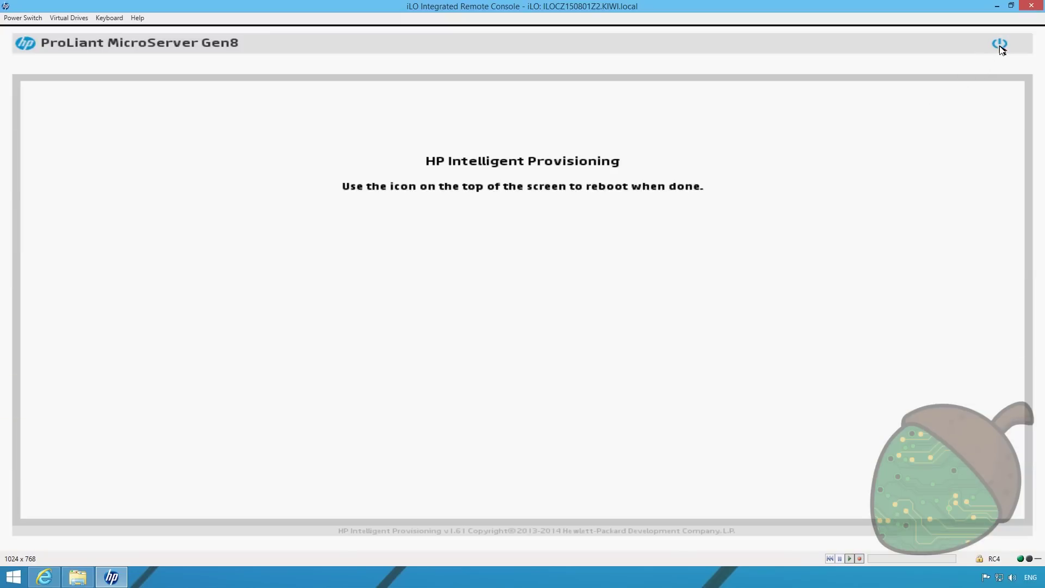
click(1000, 45)
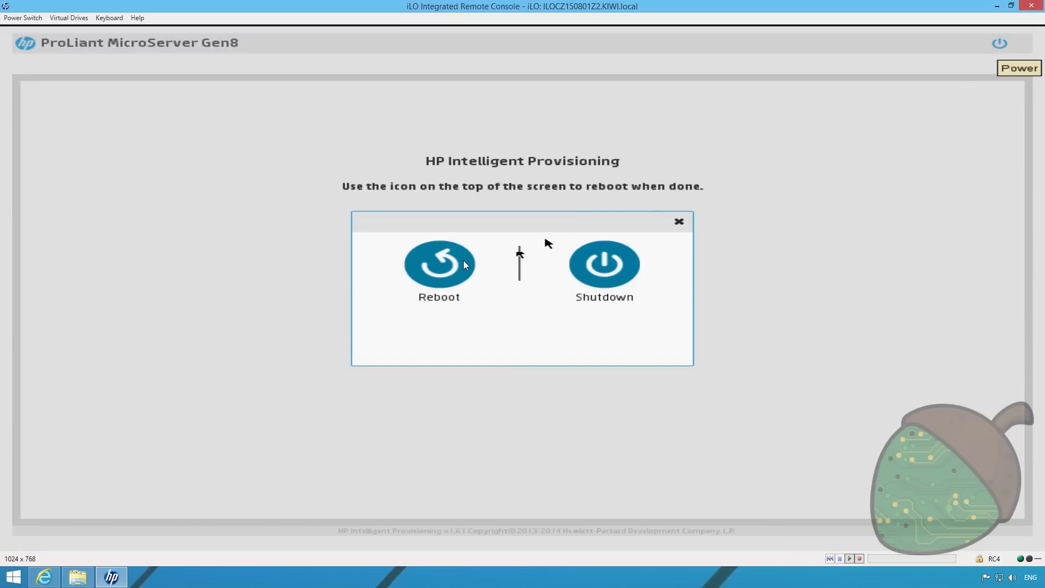